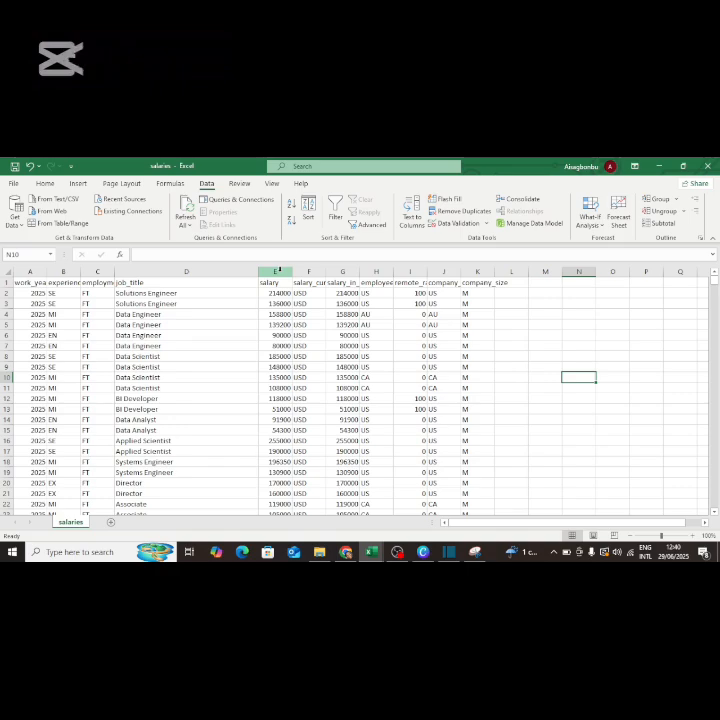
Review the job titles in column D, such as Data Engineer, then select the salary column E.
left_click(182, 271)
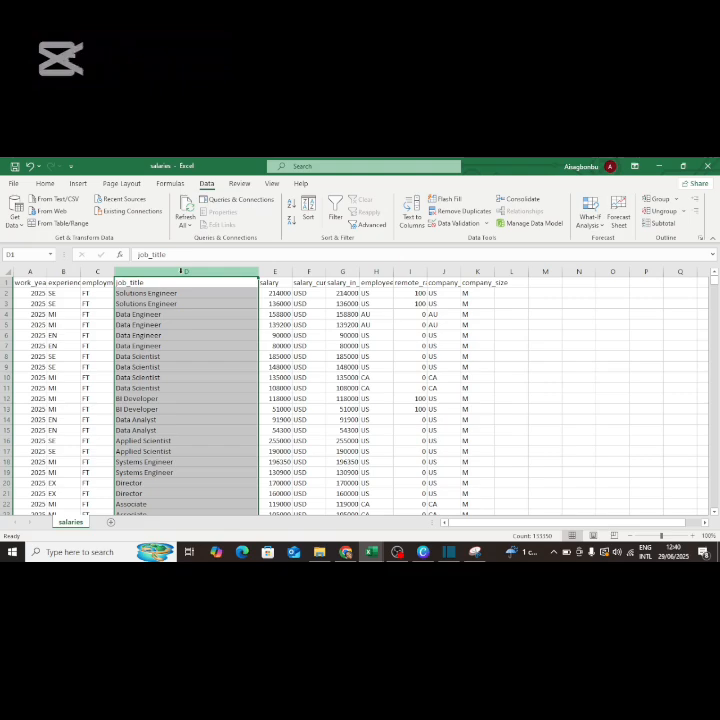
left_click(181, 293)
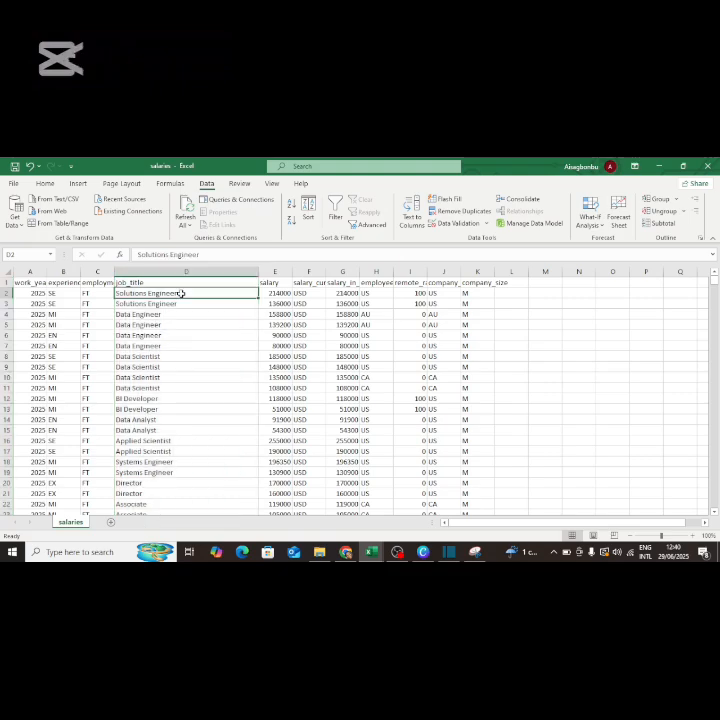
left_click(174, 300)
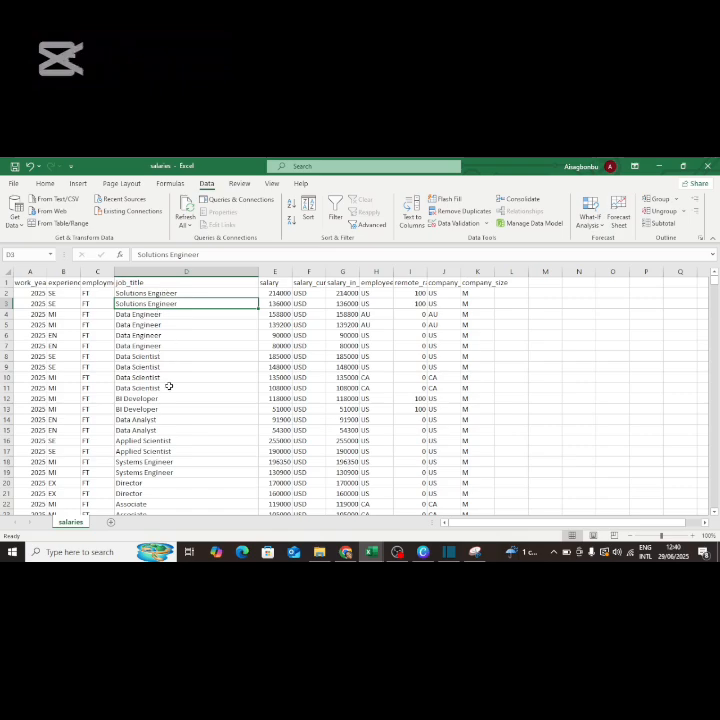
left_click(157, 293)
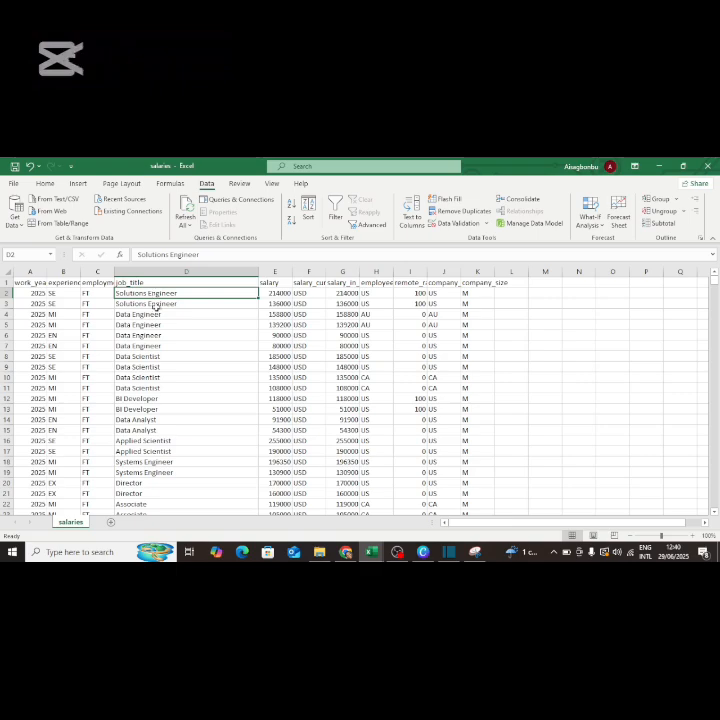
left_click(156, 313)
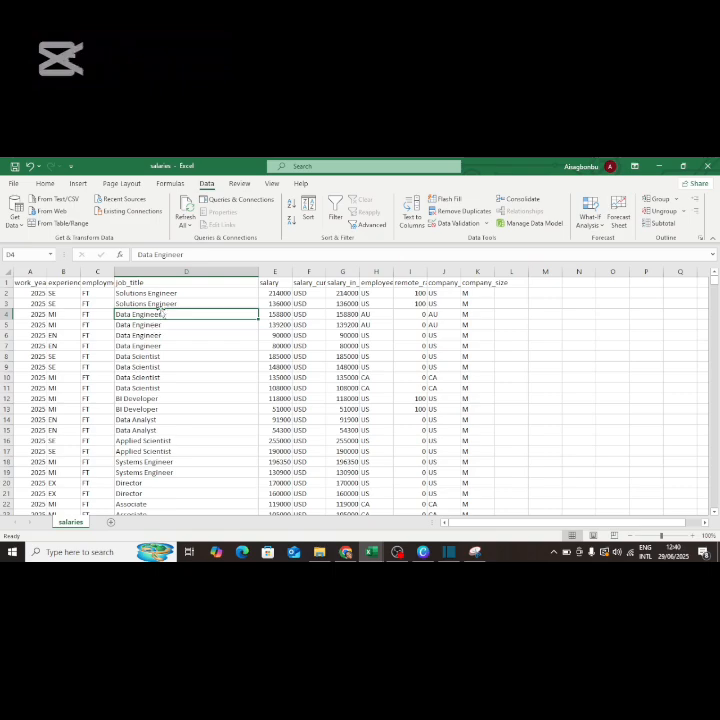
left_click(164, 270)
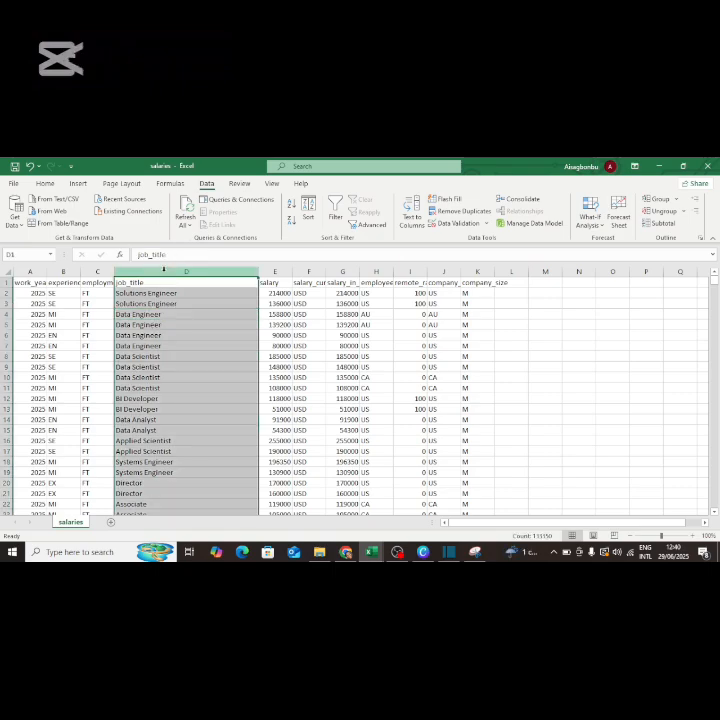
left_click(191, 327)
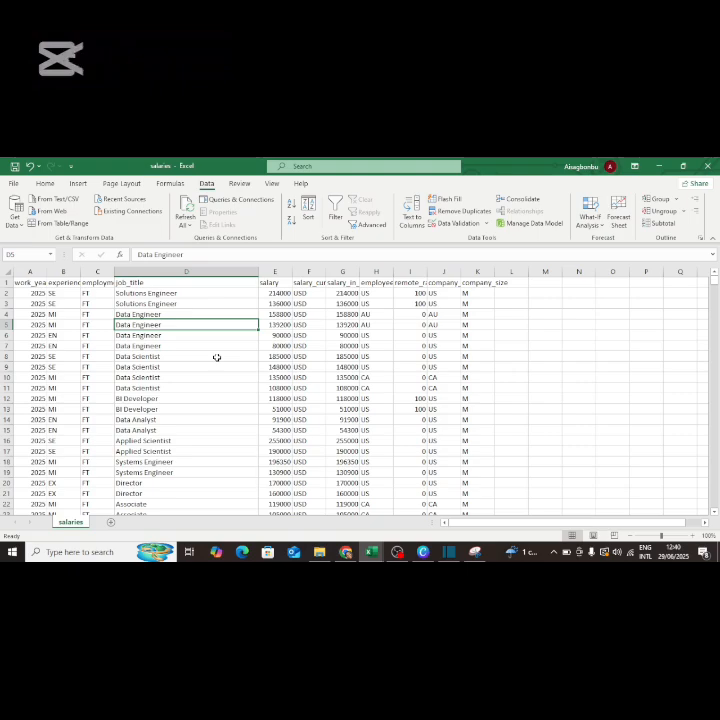
left_click(234, 271)
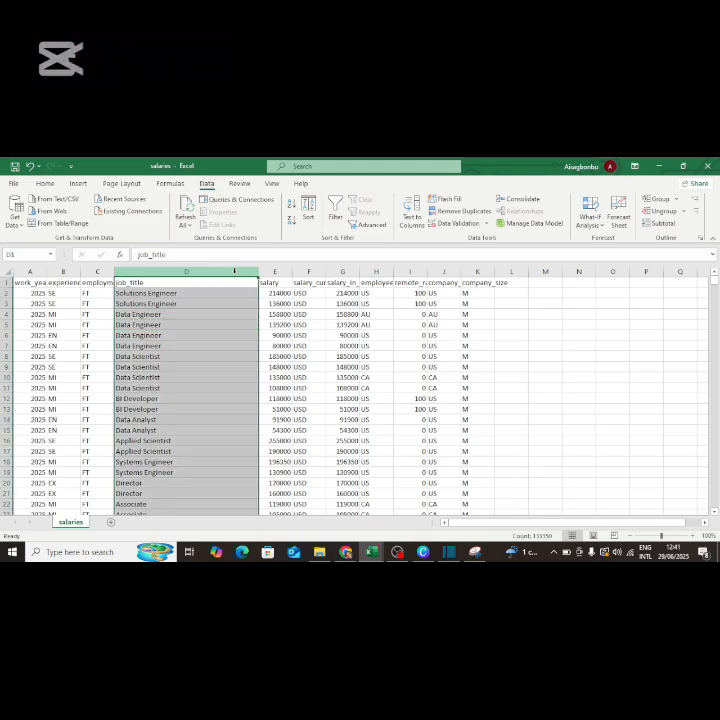
left_click(276, 271)
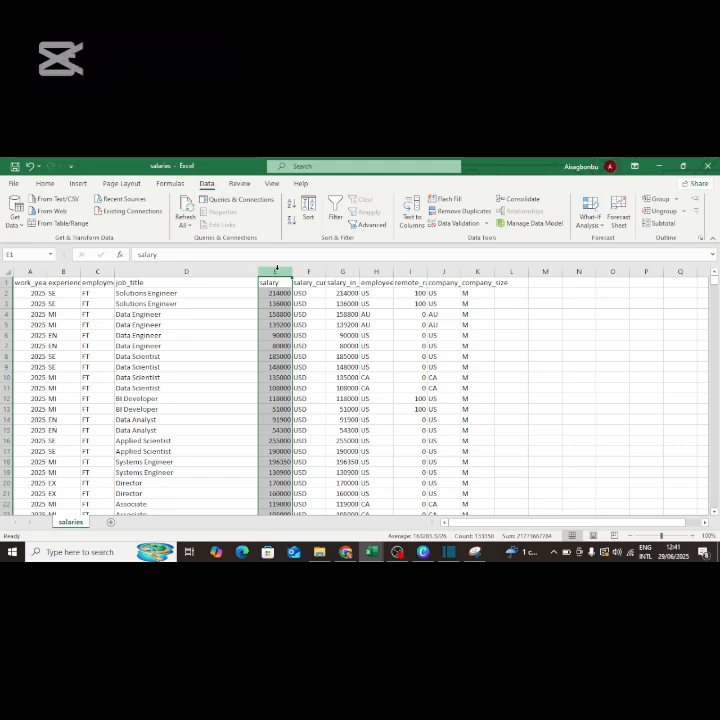
Insert a blank column E before salary and select its first data cell, E2.
right_click(276, 268)
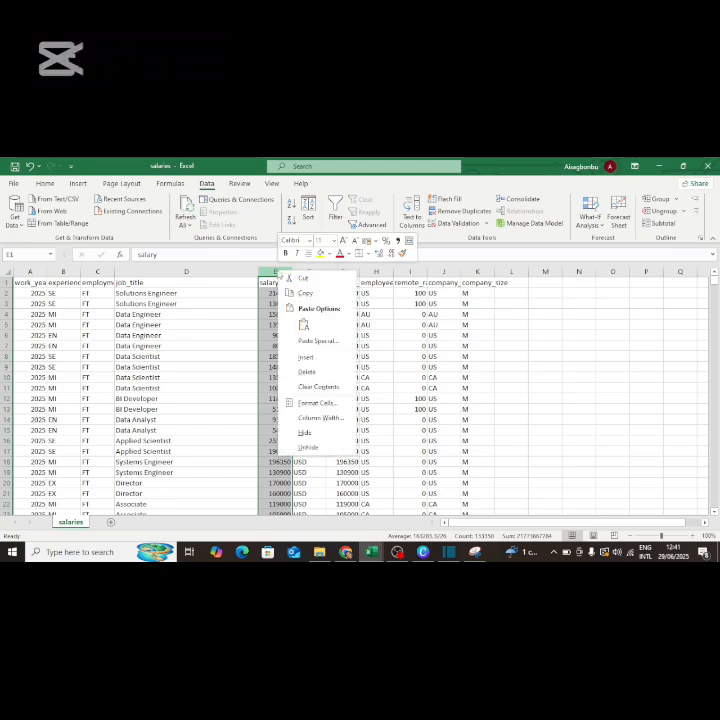
left_click(305, 357)
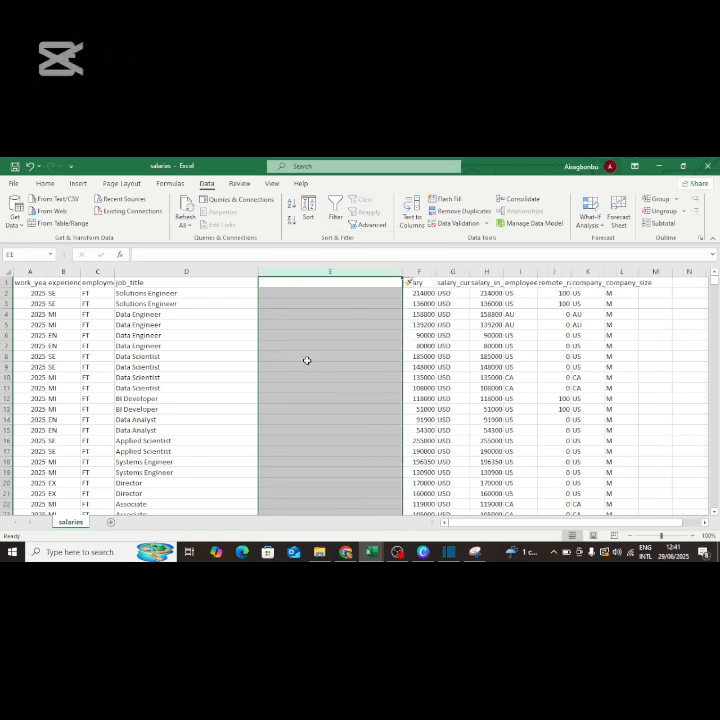
left_click(297, 284)
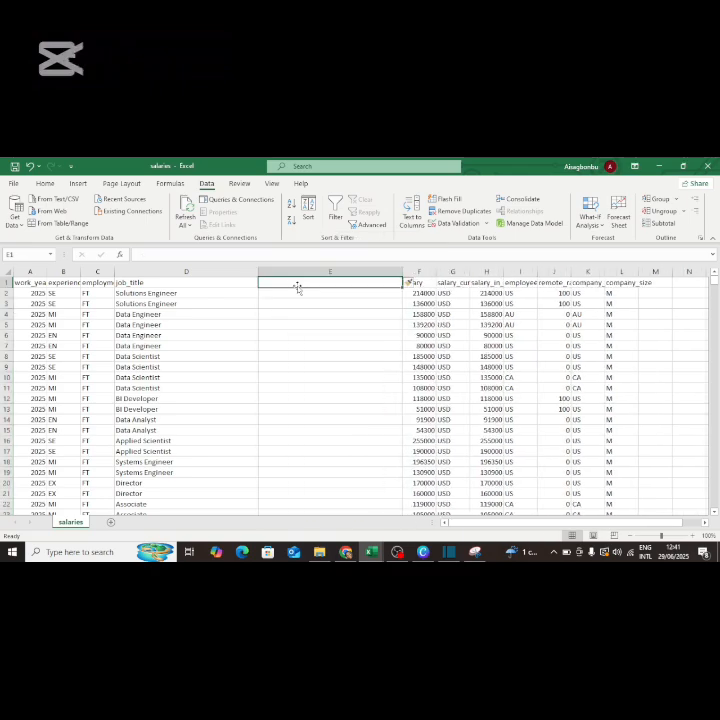
left_click(185, 268)
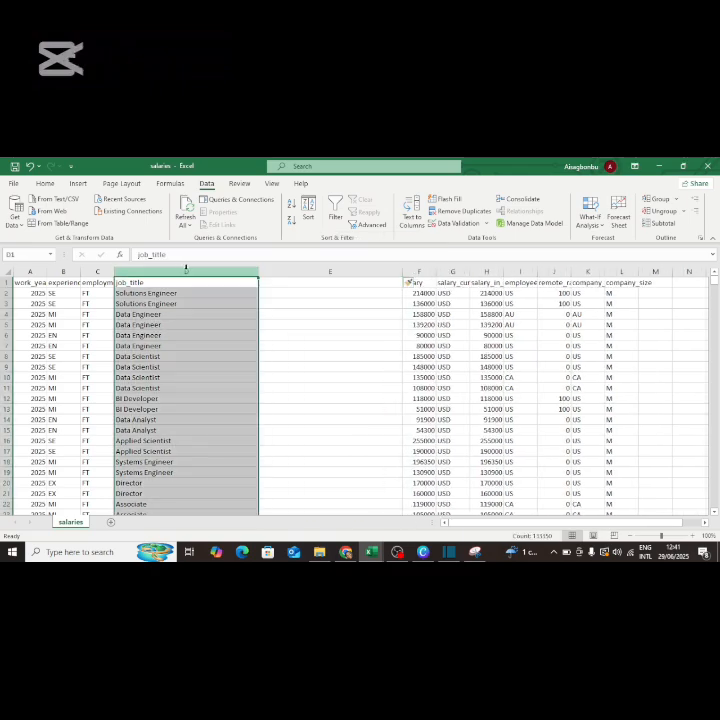
left_click(314, 294)
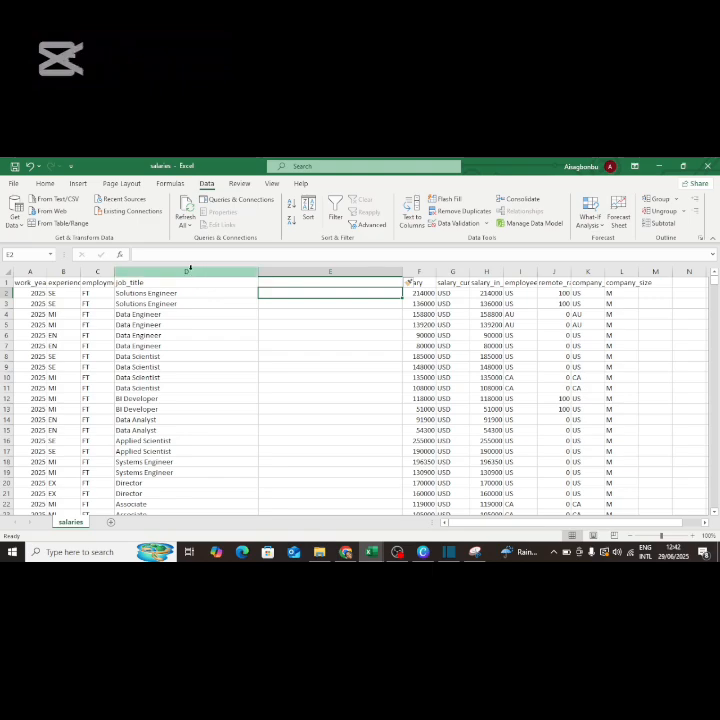
left_click(188, 270)
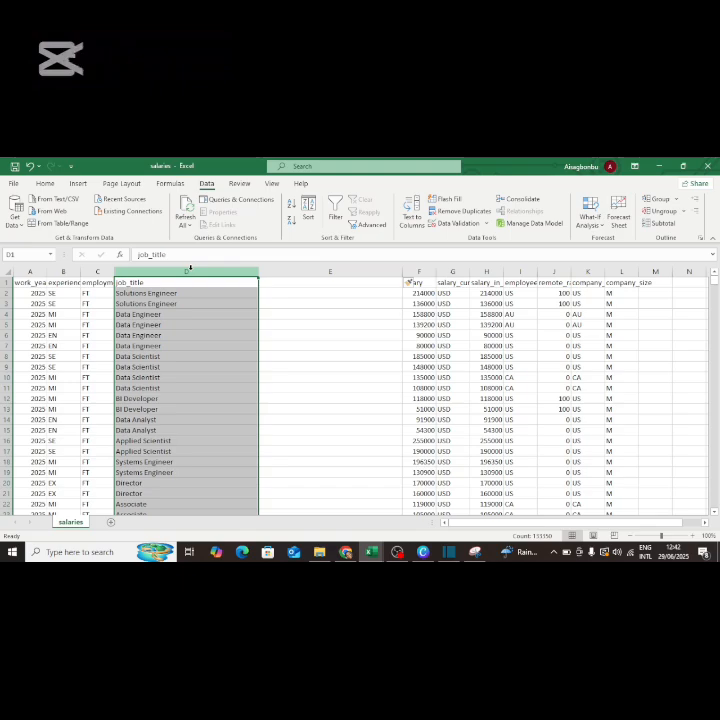
left_click(307, 292)
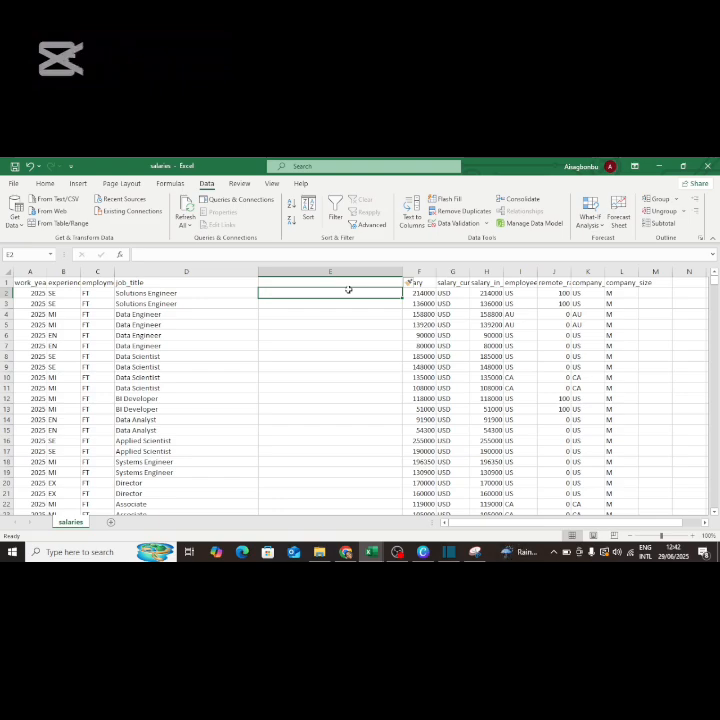
Type 'Solutions' in E2 and E3 and 'Data' in E4 as first-word examples.
type("So")
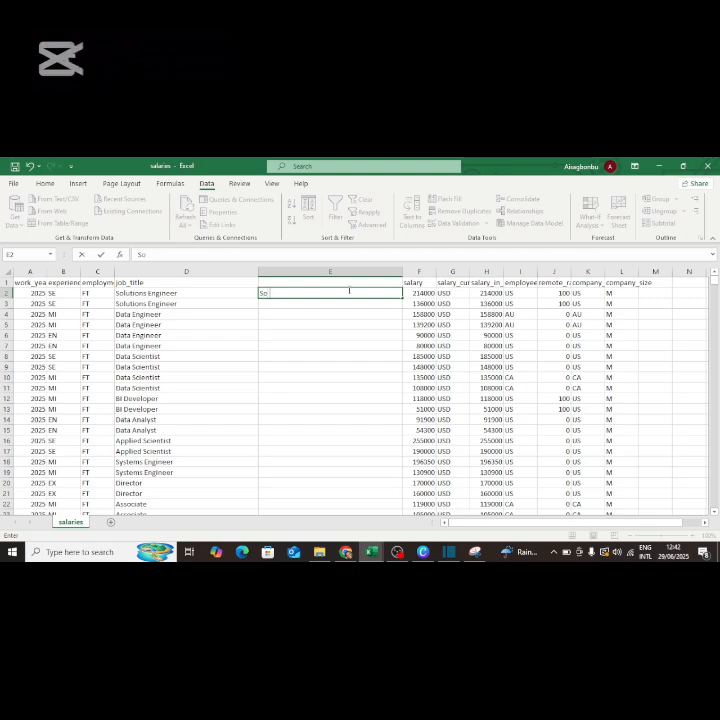
type("lutions")
left_click(332, 304)
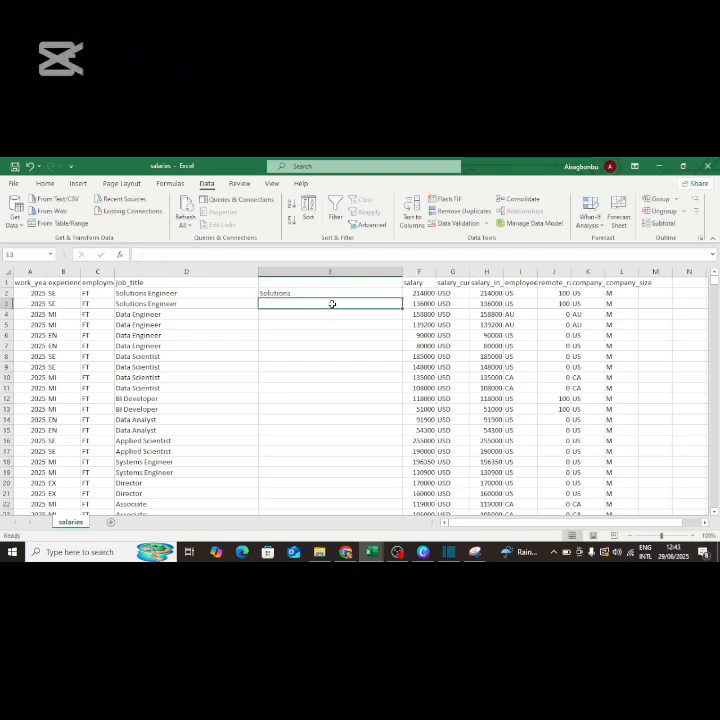
type("Solutions")
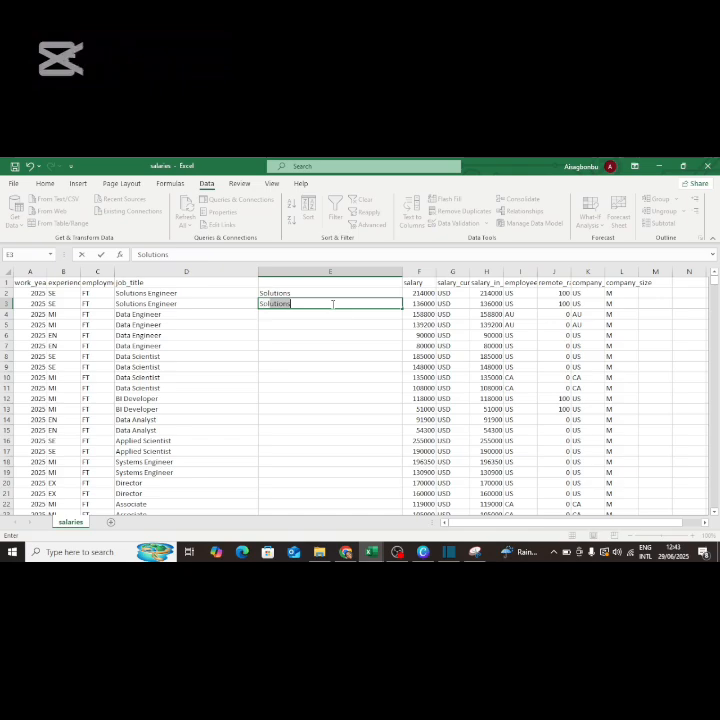
key("Return")
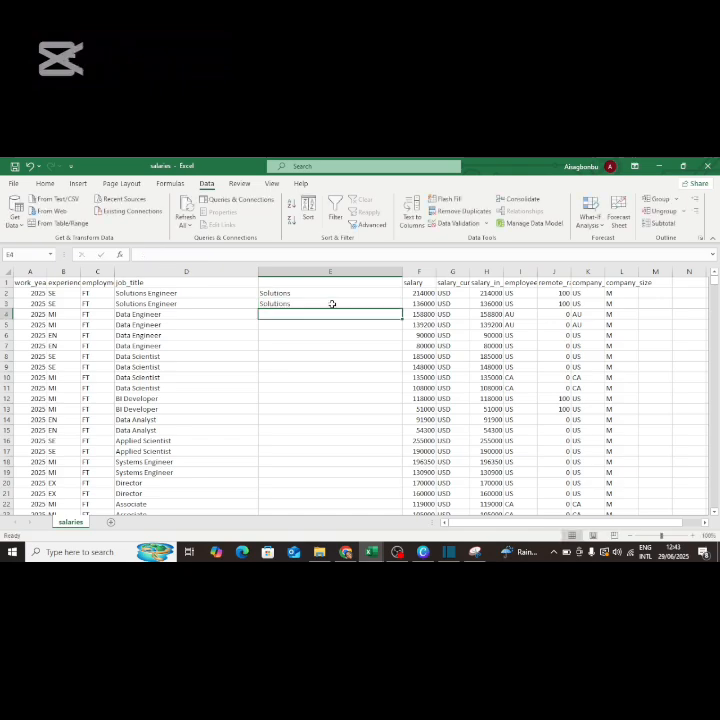
type("Dta")
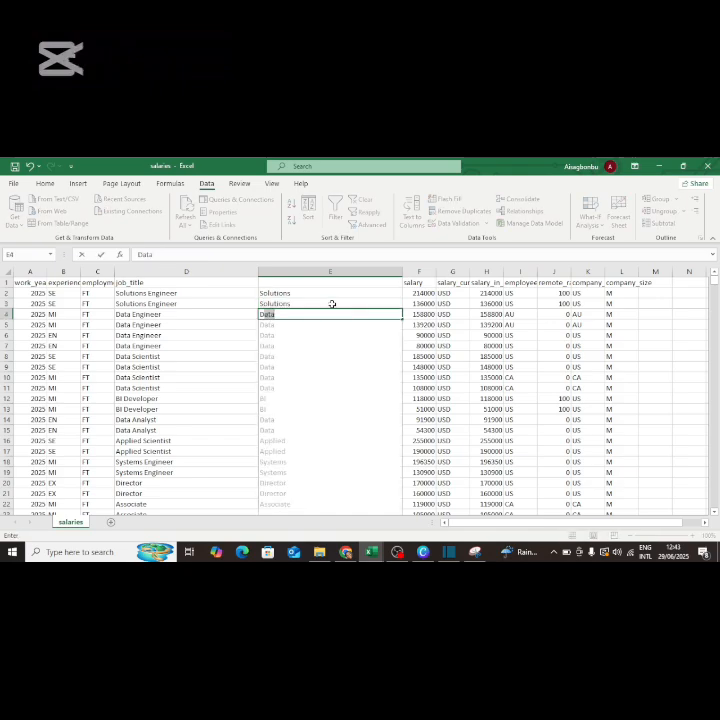
key("BackSpace")
key("BackSpace")
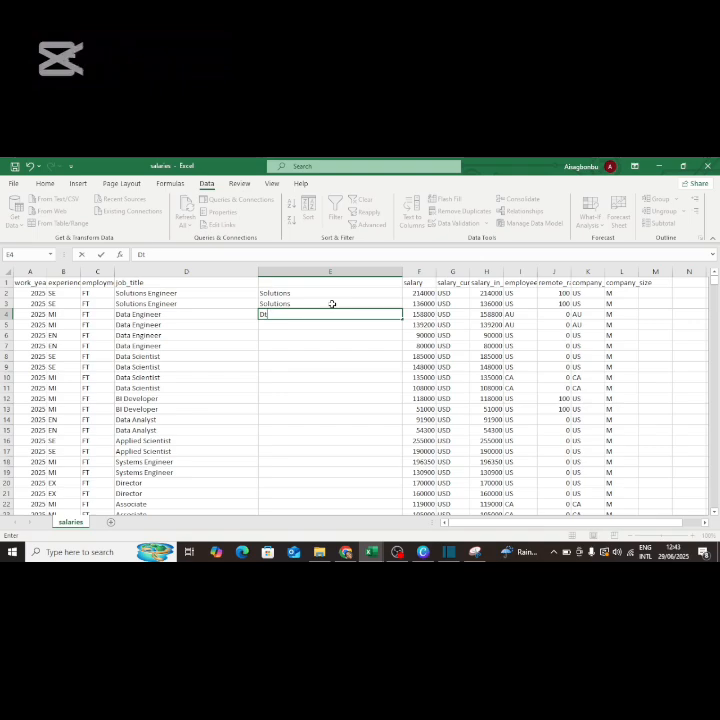
type("ata")
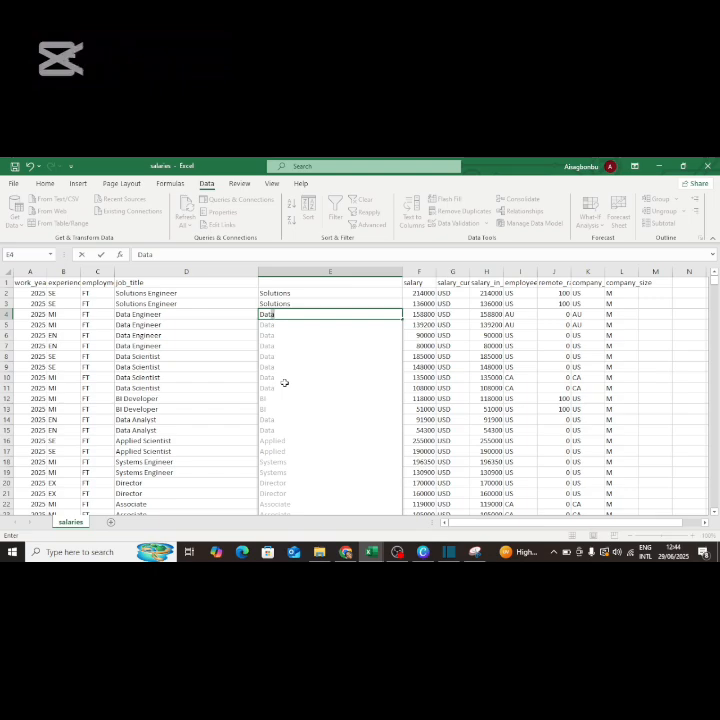
Accept the Flash Fill of first words and confirm column E is filled through row 133350.
key("Return")
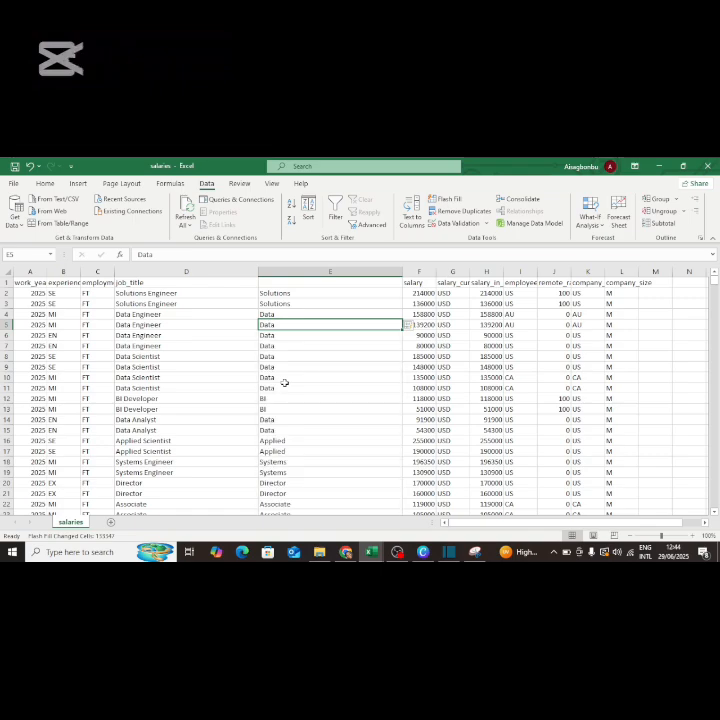
left_click(298, 293)
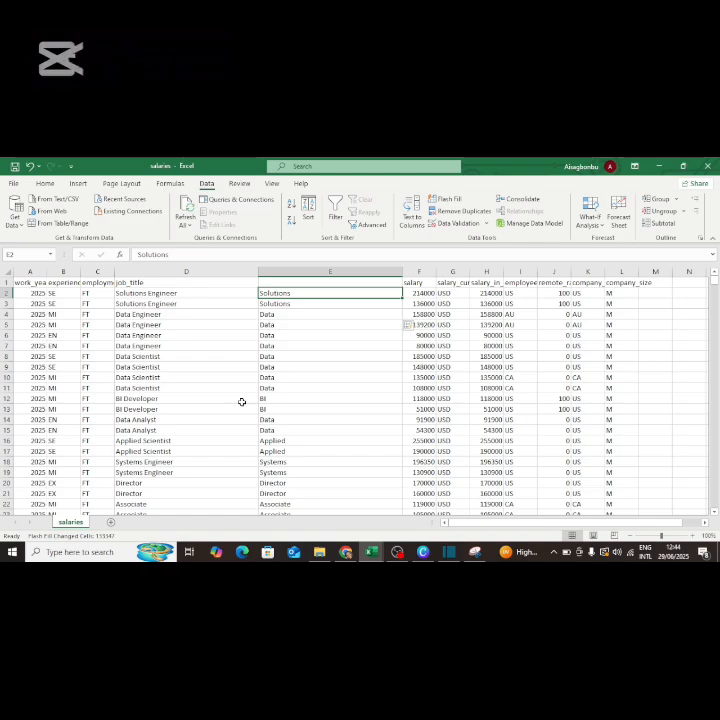
key("ctrl+shift+Down")
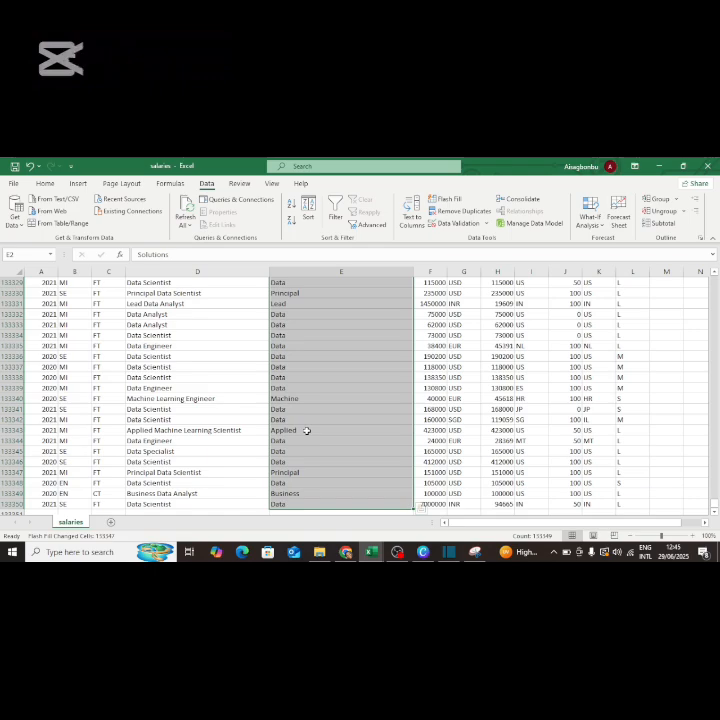
left_click(296, 494)
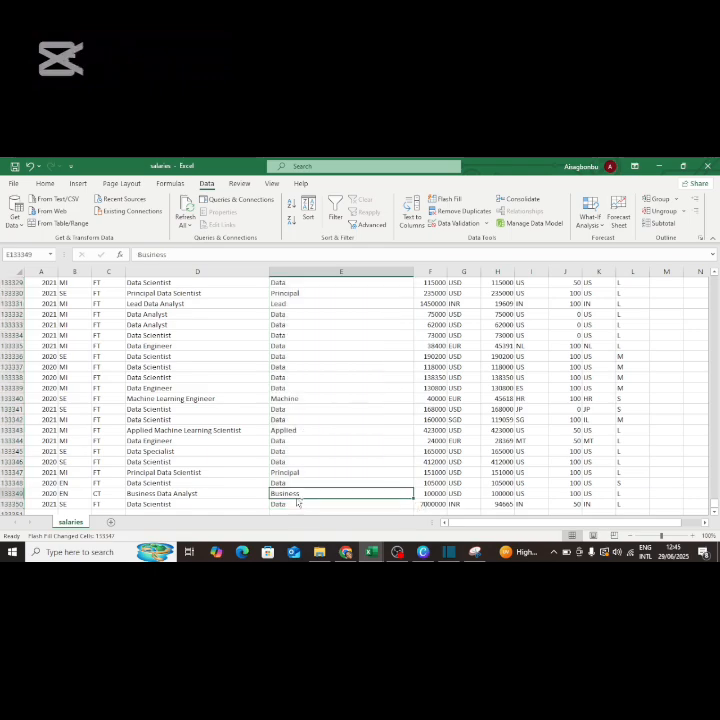
key("ctrl+shift+Up")
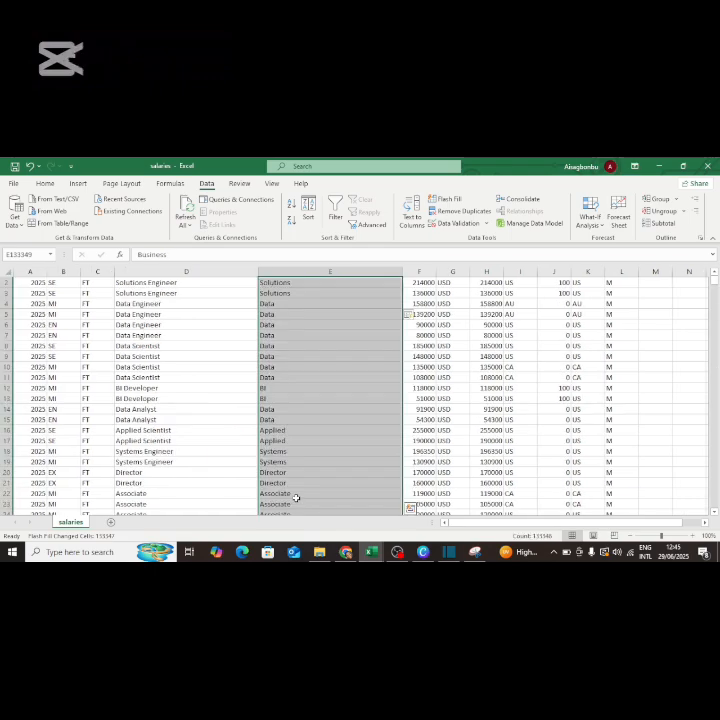
left_click(291, 283)
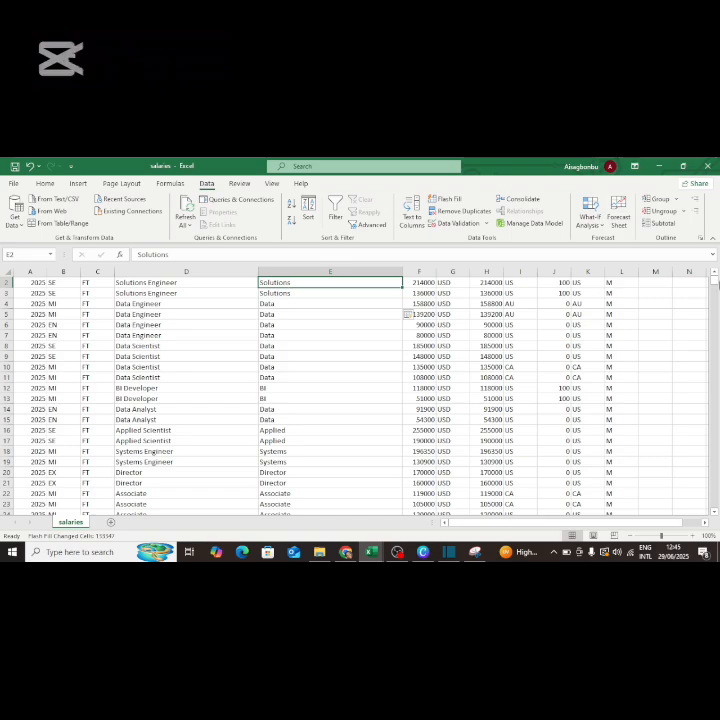
left_click_drag(715, 280, 715, 273)
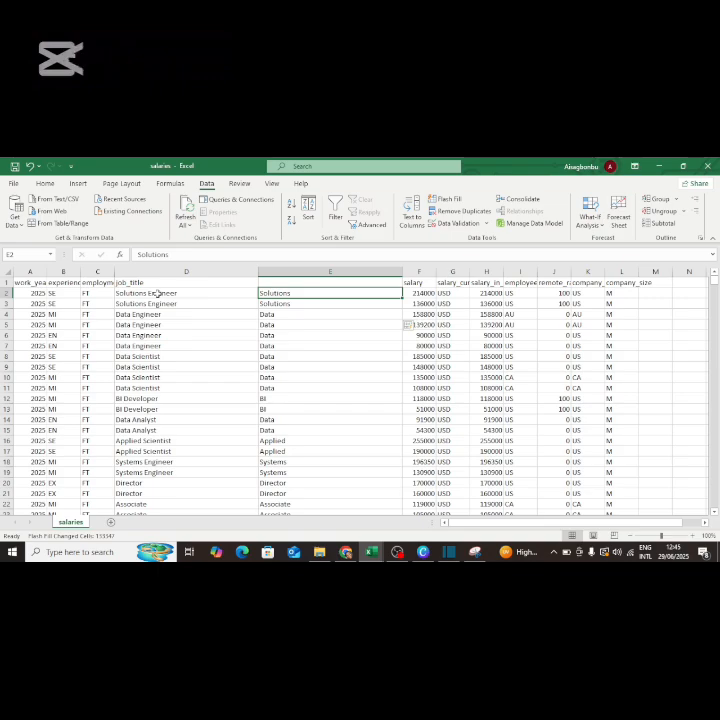
left_click(331, 302)
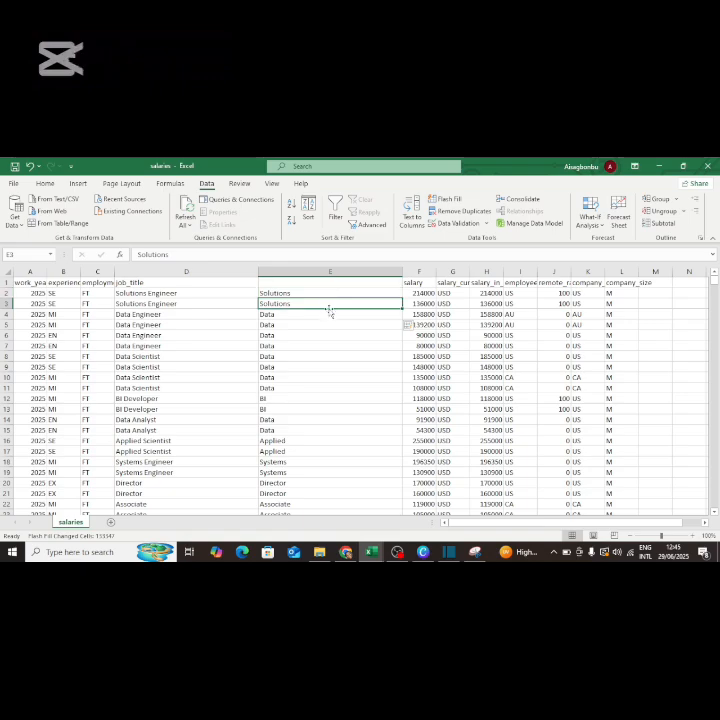
left_click(328, 314)
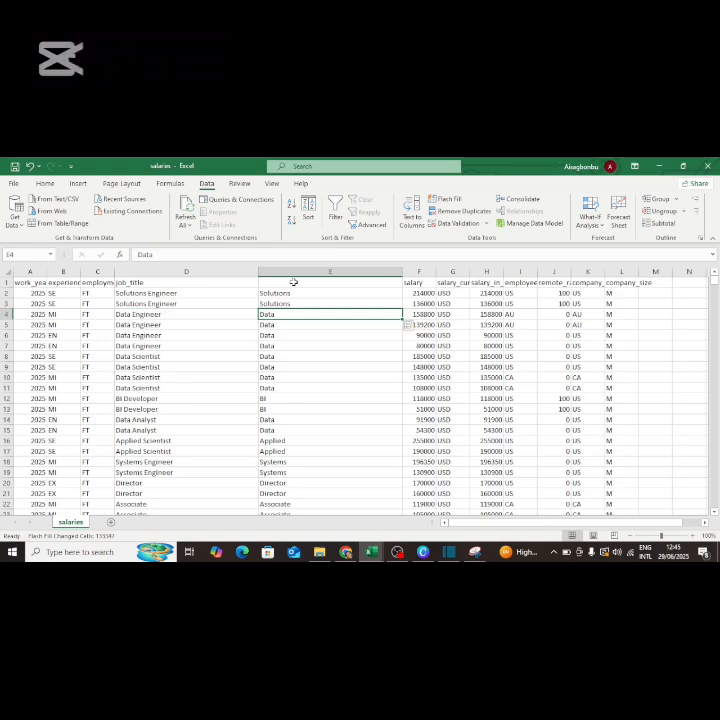
Select column E and delete its flash-filled first words.
left_click(217, 270)
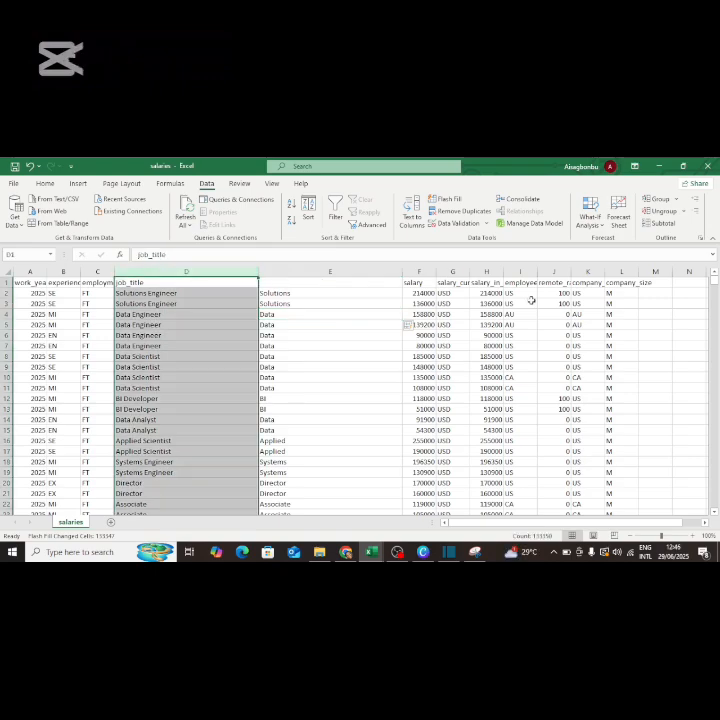
left_click(689, 271)
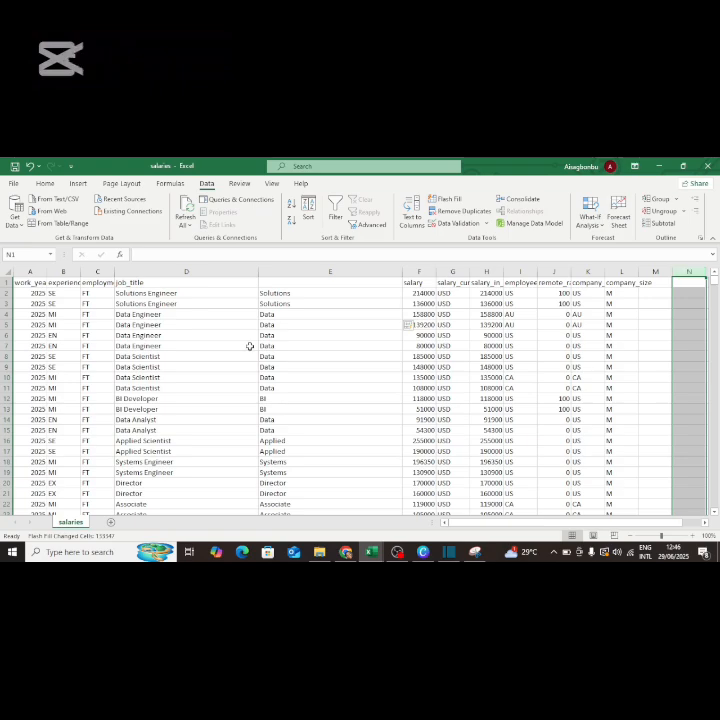
left_click(185, 271)
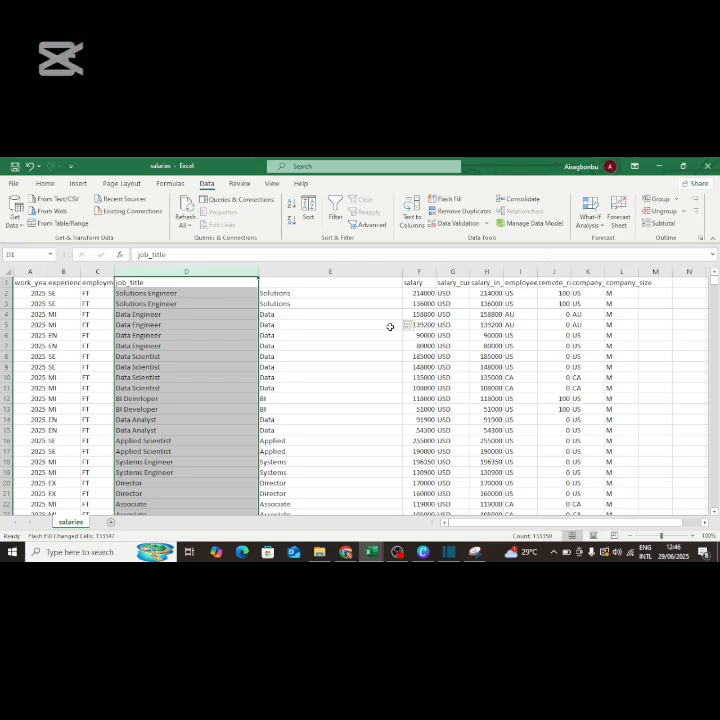
left_click(333, 271)
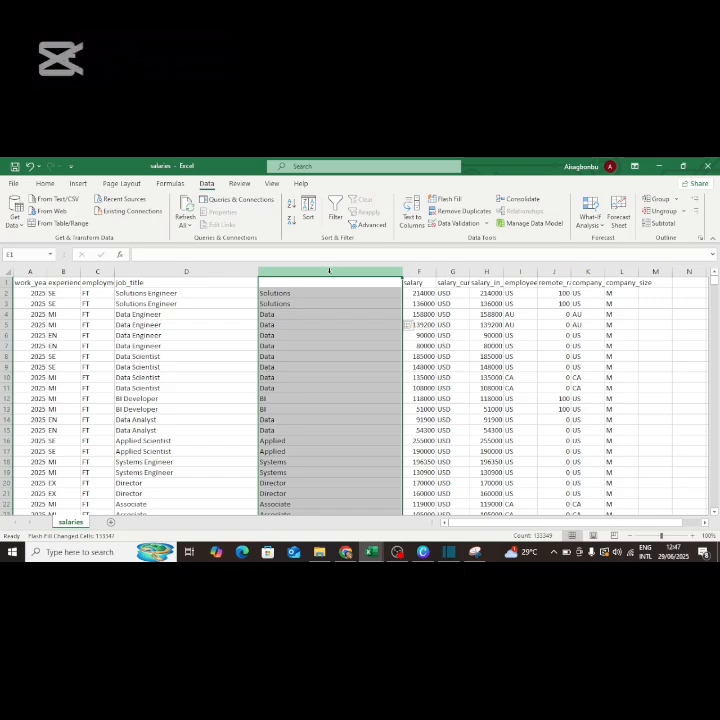
key("Delete")
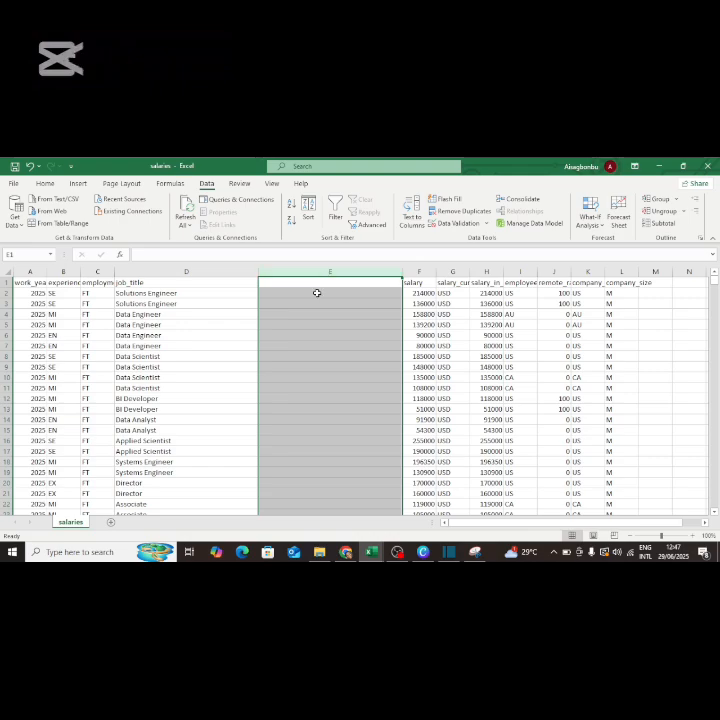
Enter 'Engineer' as the last-word example in cells E2 through E5.
left_click(316, 292)
type("E")
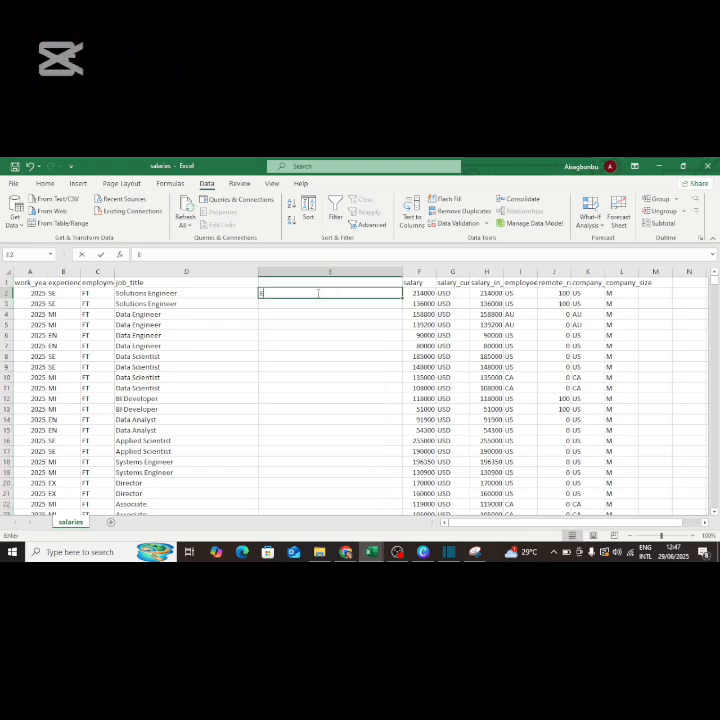
type("ngineer")
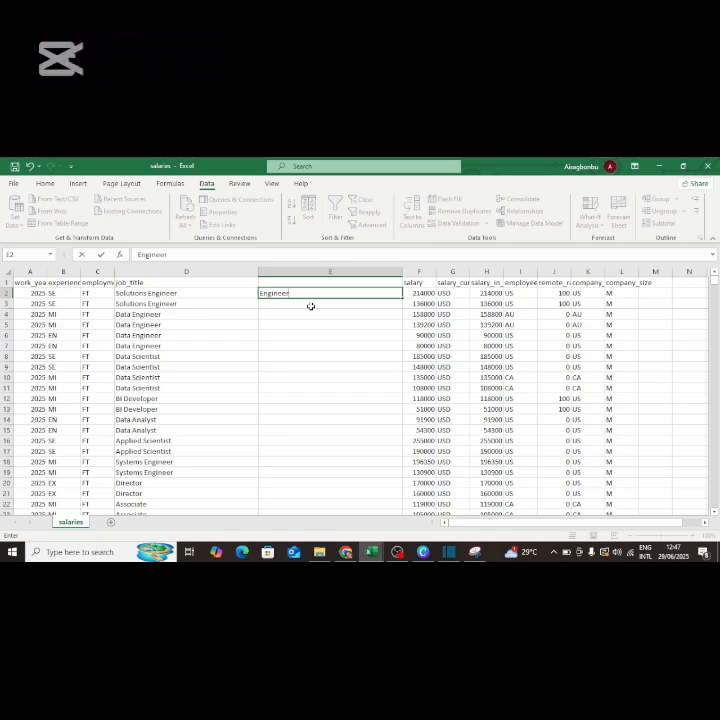
key("Return")
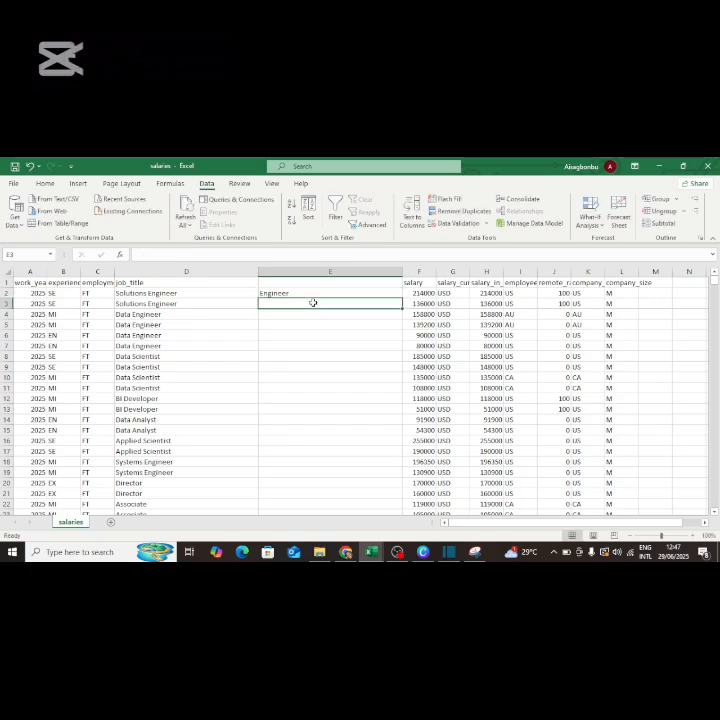
type("Engineer")
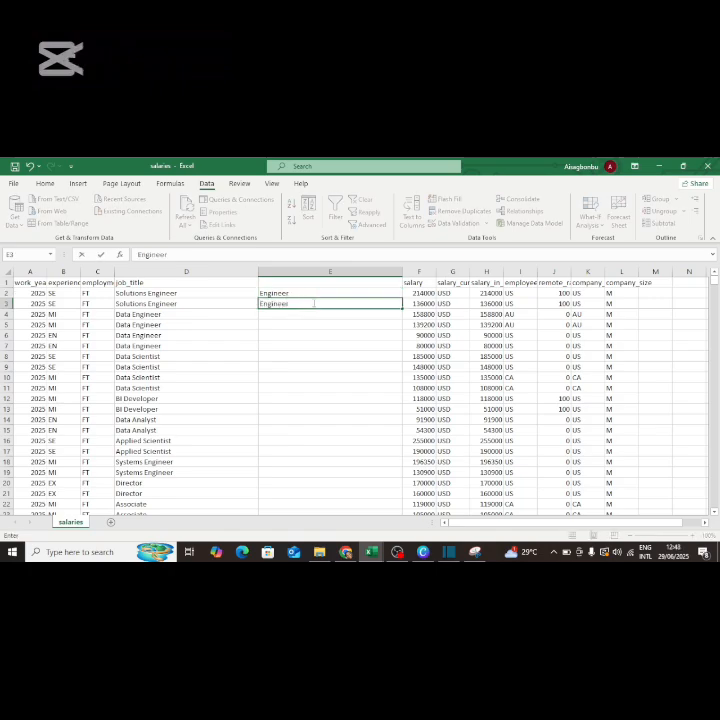
left_click(313, 314)
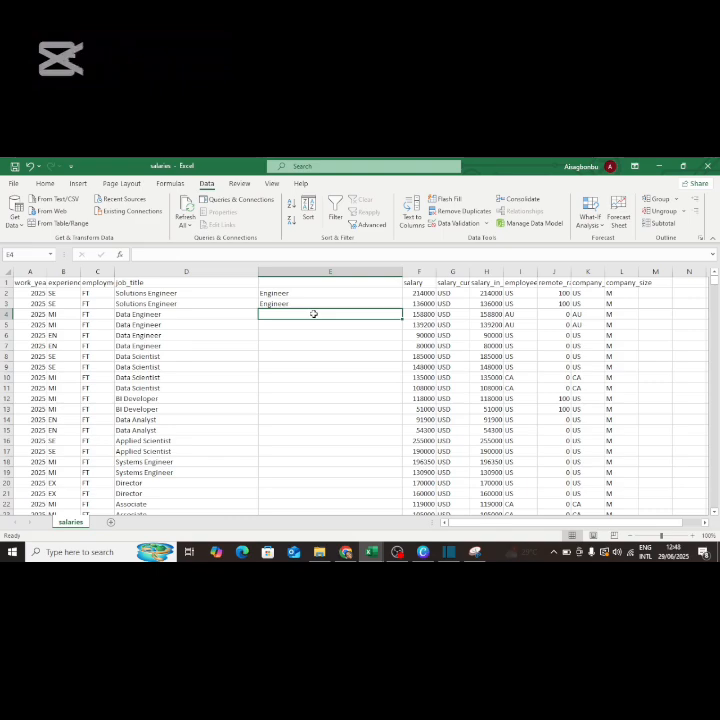
type("E")
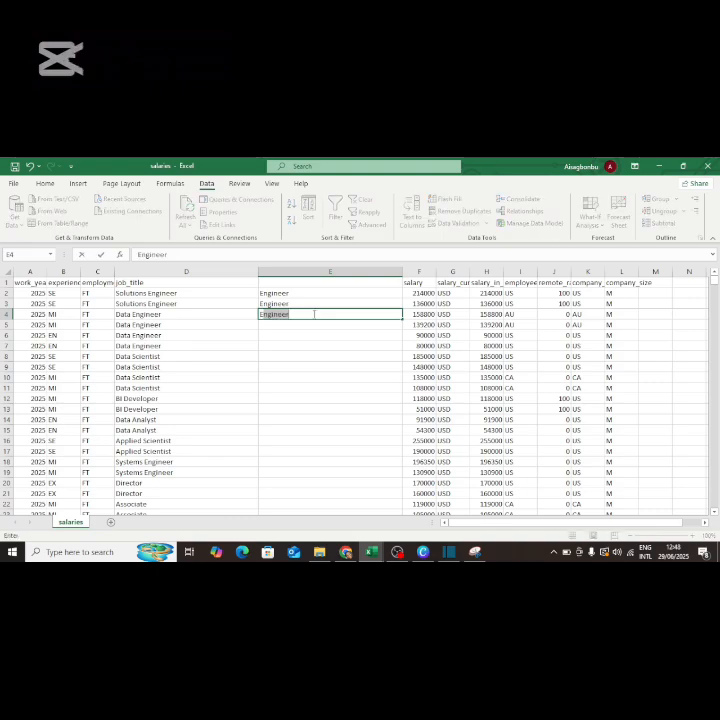
type("ngineer")
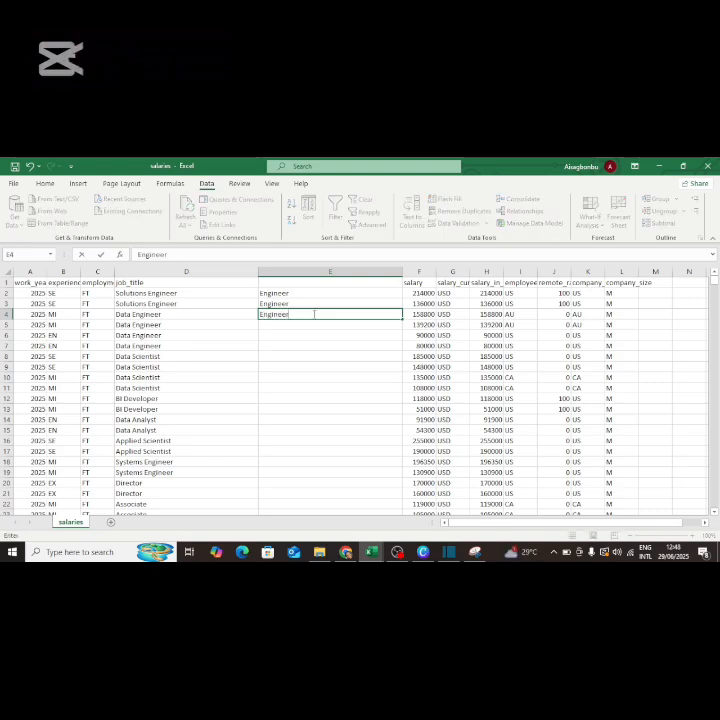
key("Return")
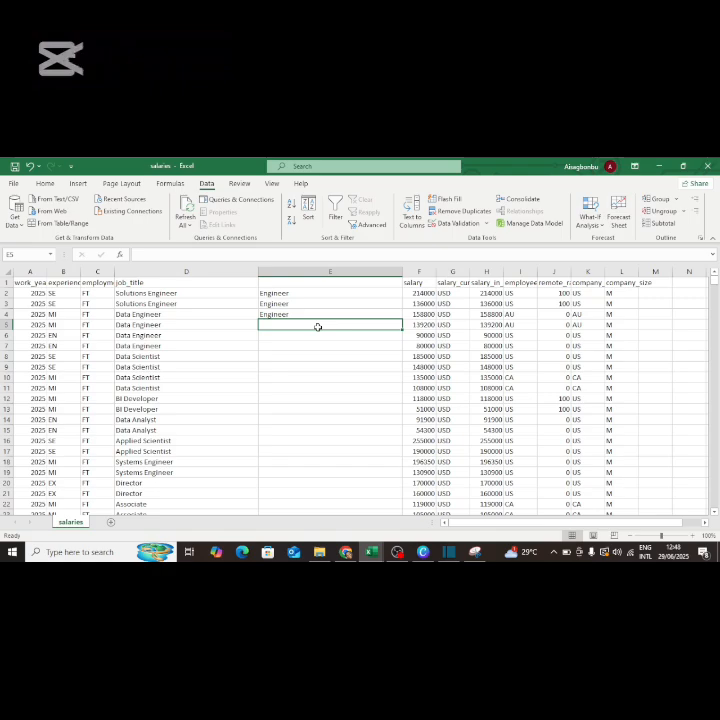
type("Eng")
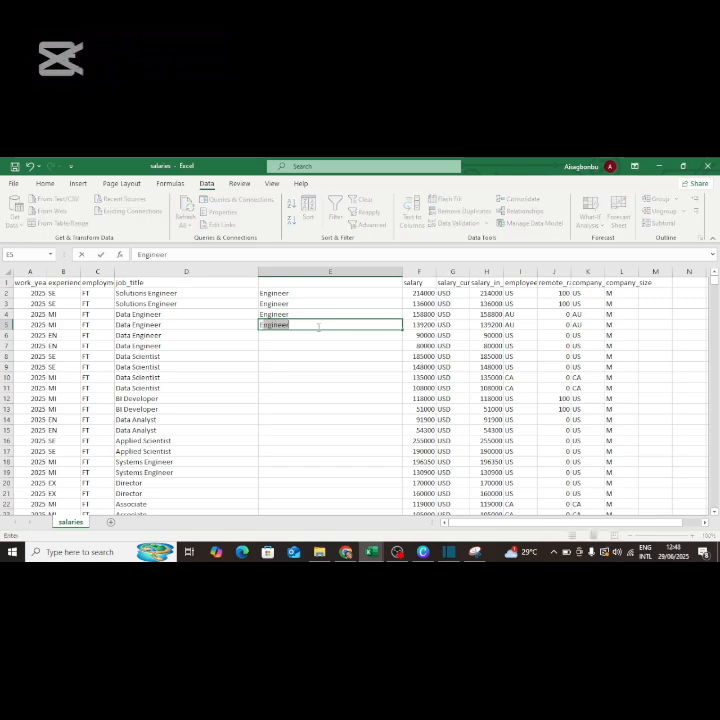
type("ineer")
key("Return")
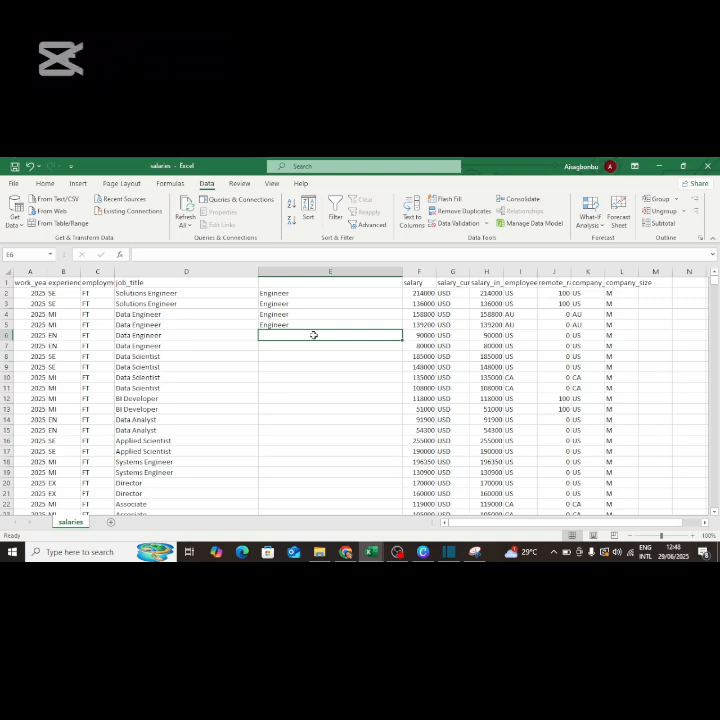
Enter 'Engineer' in E6 and E7, then 'Scientist' in E8.
type("Engi")
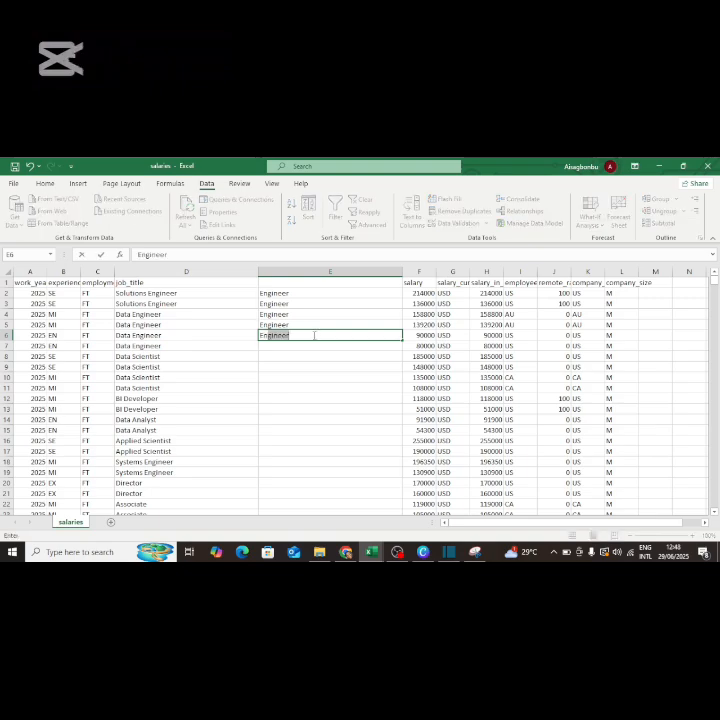
type("neer")
left_click(311, 348)
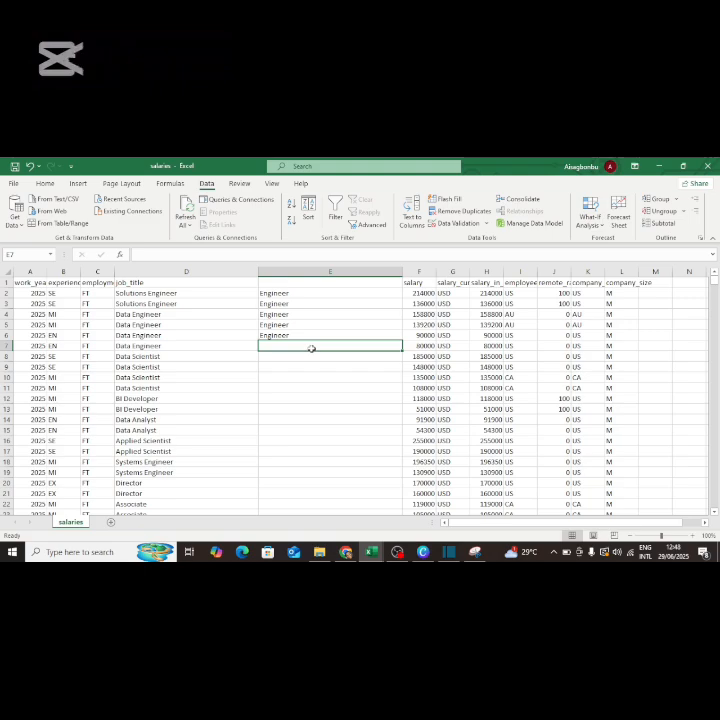
type("Engu")
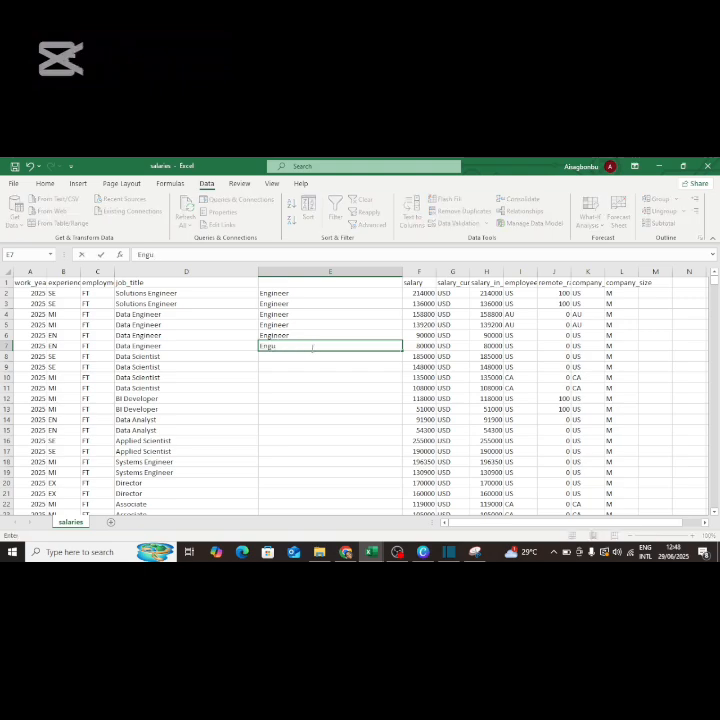
key("BackSpace")
type("ineer")
left_click(309, 357)
type("Scientist")
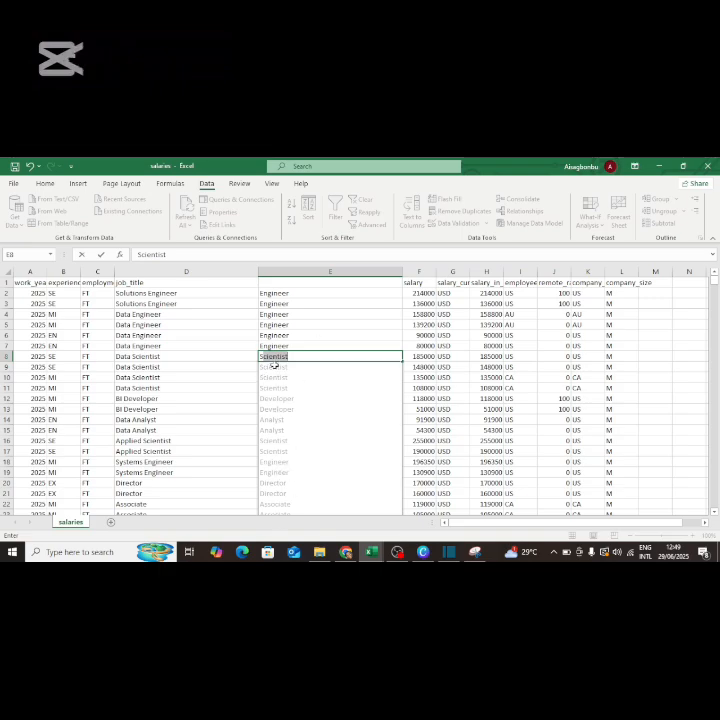
Accept the last-word Flash Fill and verify column E is filled down to row 133350.
key("Return")
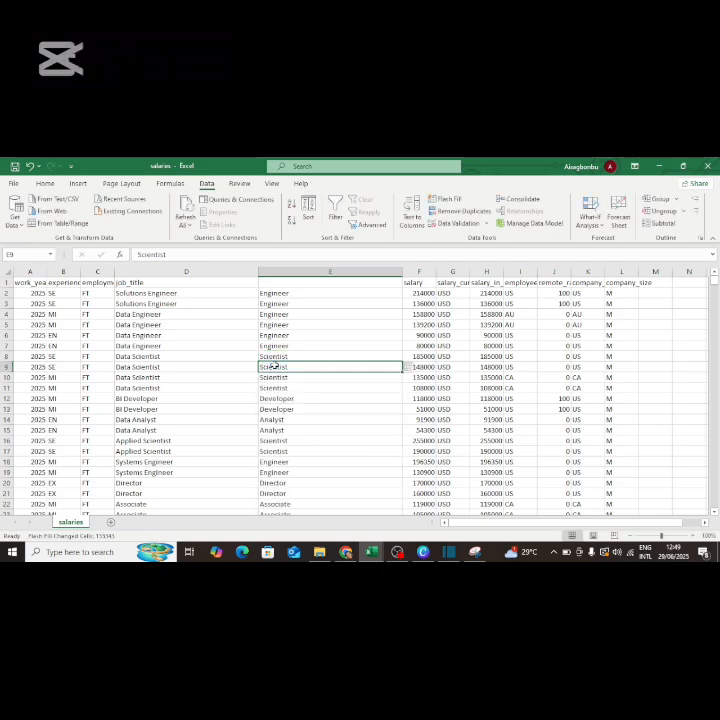
key("ctrl+shift+Down")
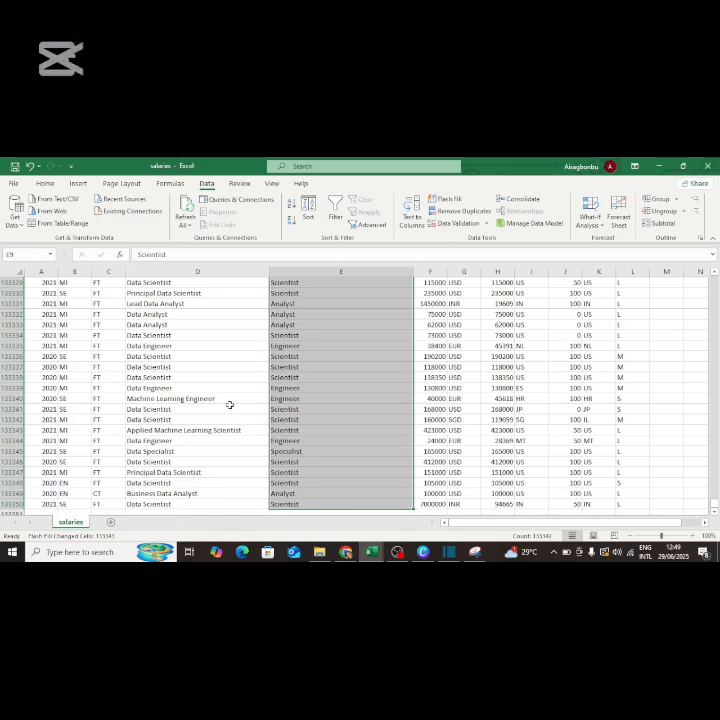
left_click(380, 355)
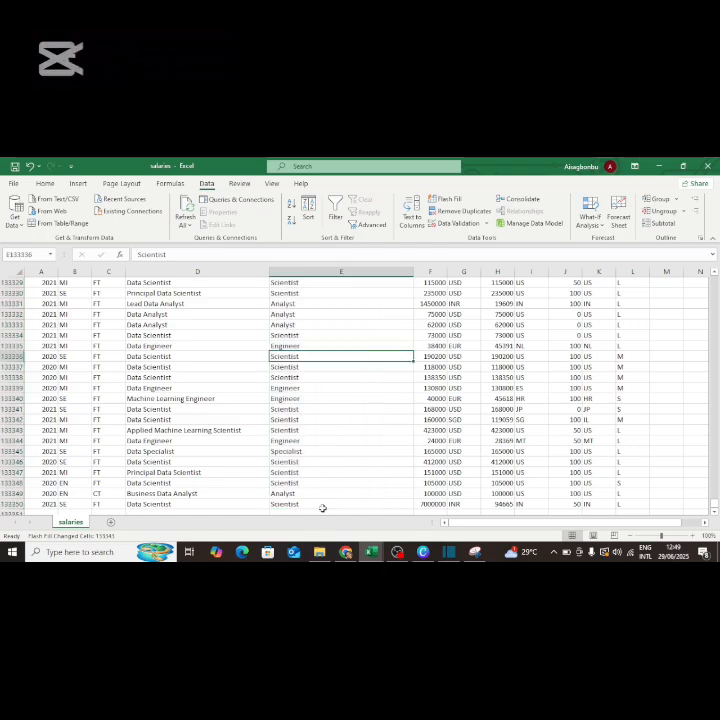
left_click(322, 503)
key("ctrl+shift+Up")
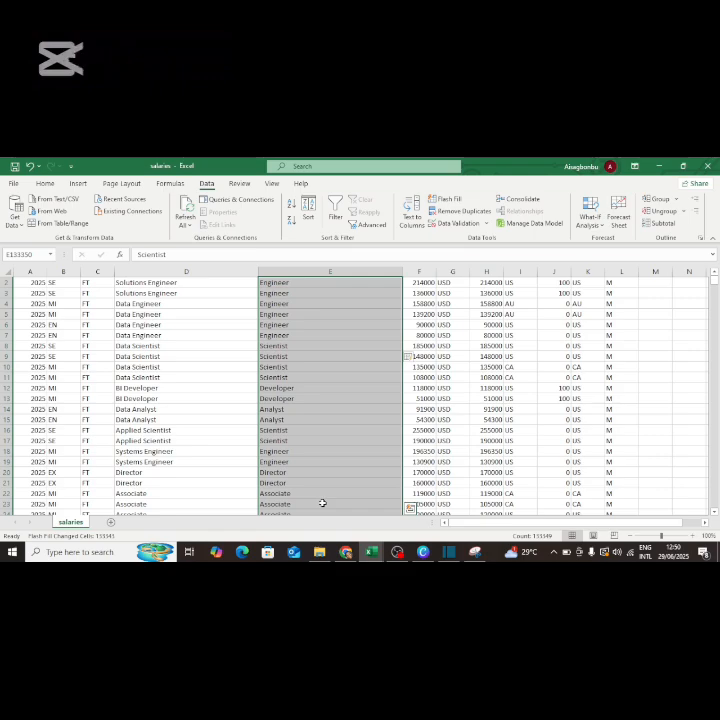
Check the extracted last words in column E, like Developer and Analyst, and return to the top.
left_click(322, 503)
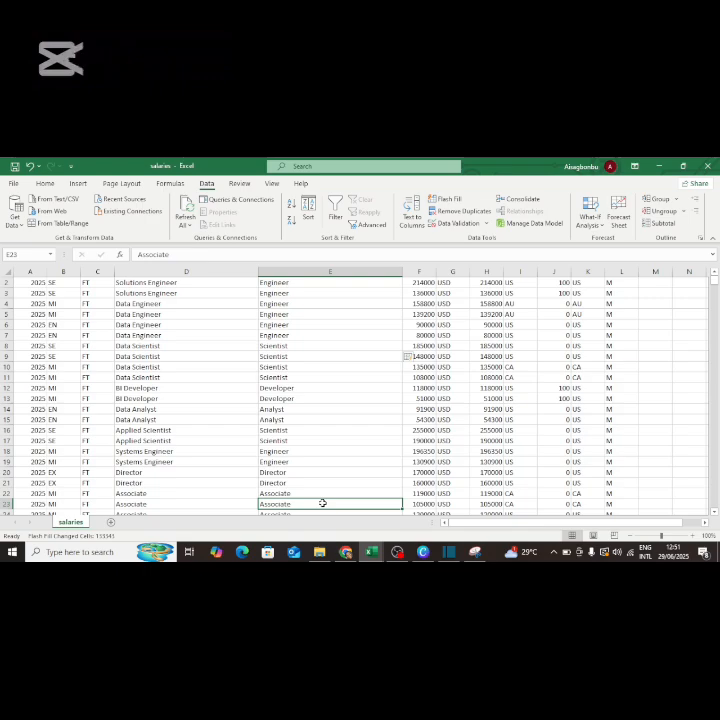
key("ctrl+shift+Up")
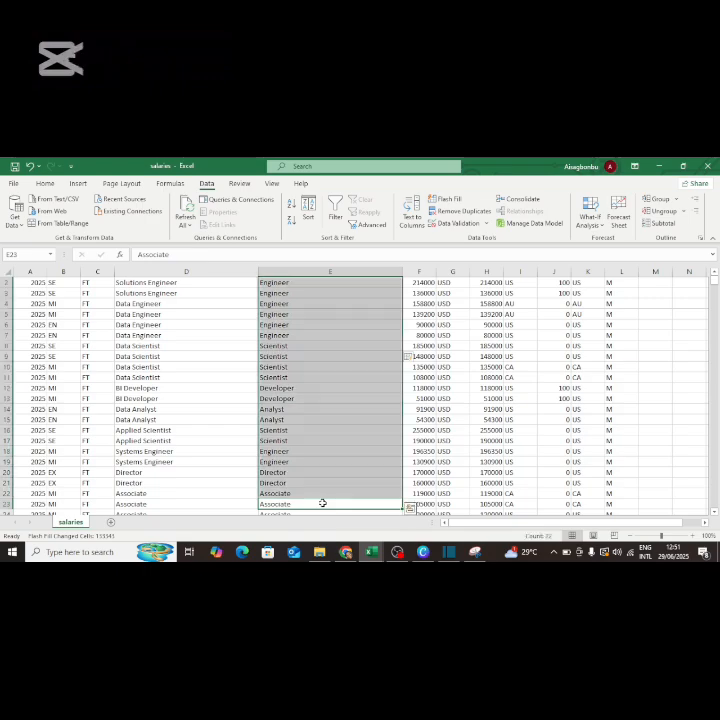
left_click(241, 403)
key("Up")
key("Up")
key("Up")
key("Up")
key("Up")
key("Up")
key("Up")
key("Up")
key("Up")
key("Up")
key("Up")
key("Up")
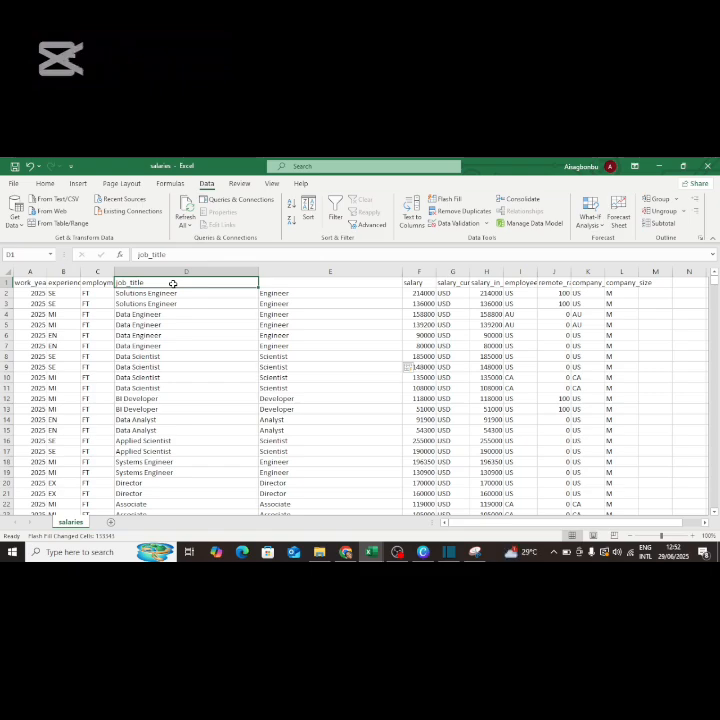
left_click(316, 303)
left_click(320, 295)
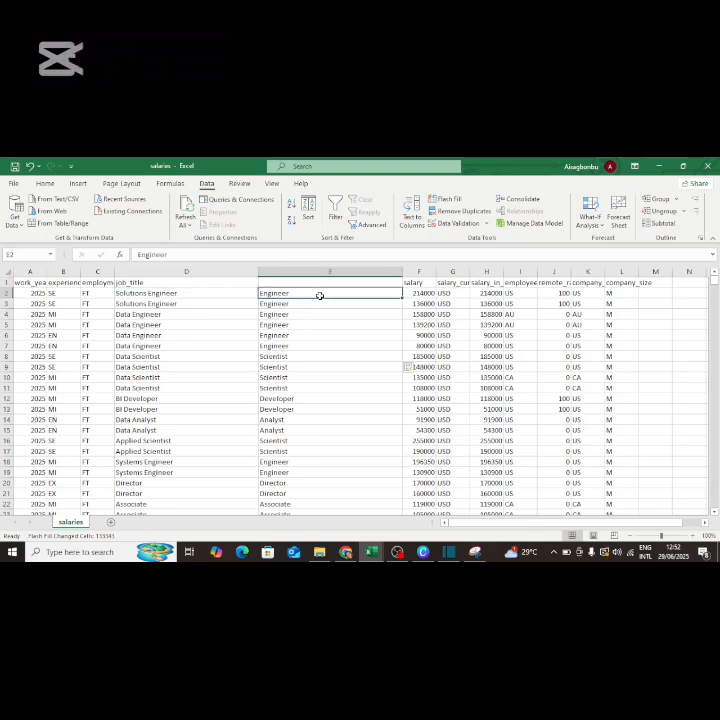
left_click(322, 380)
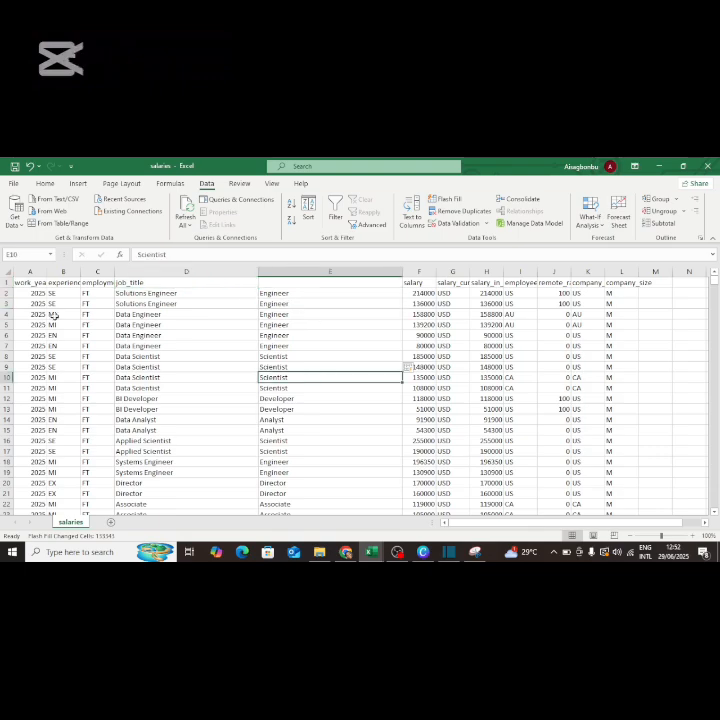
left_click(143, 271)
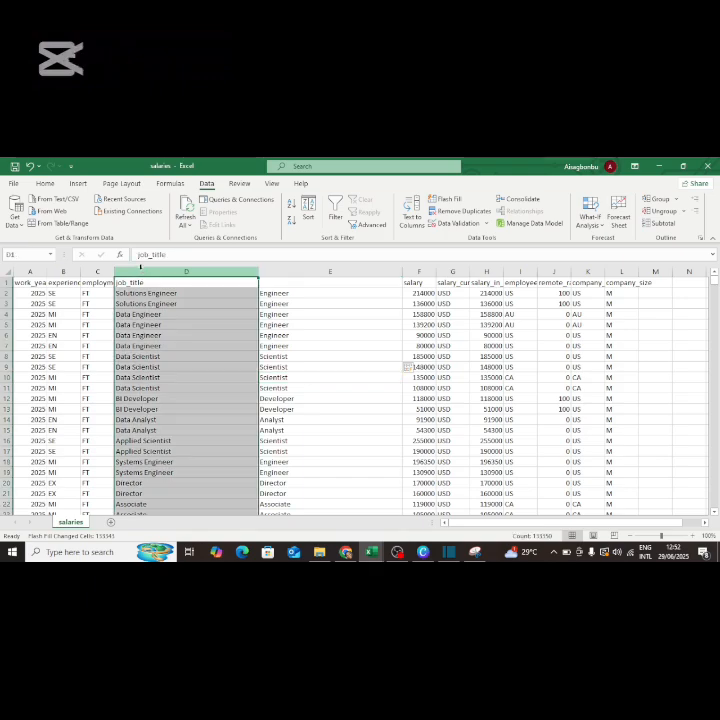
right_click(143, 271)
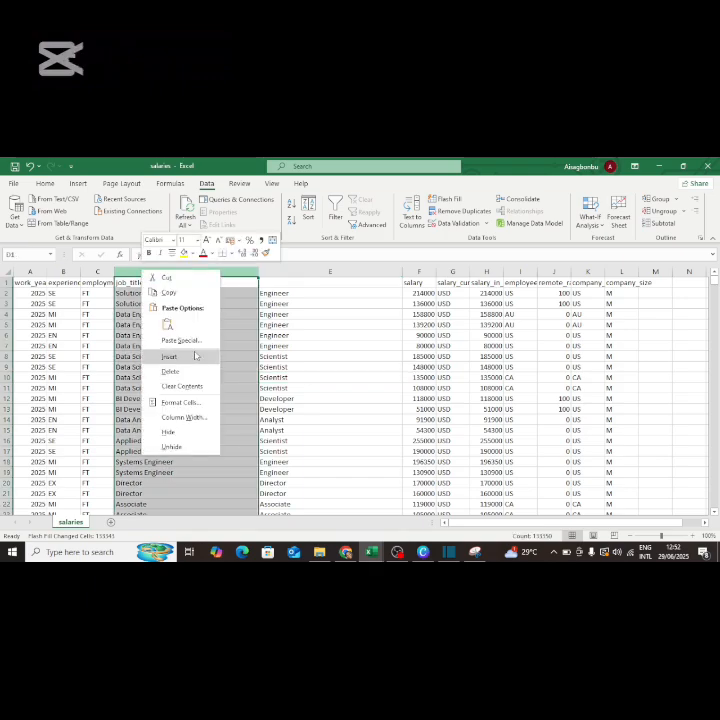
left_click(348, 348)
left_click(351, 350)
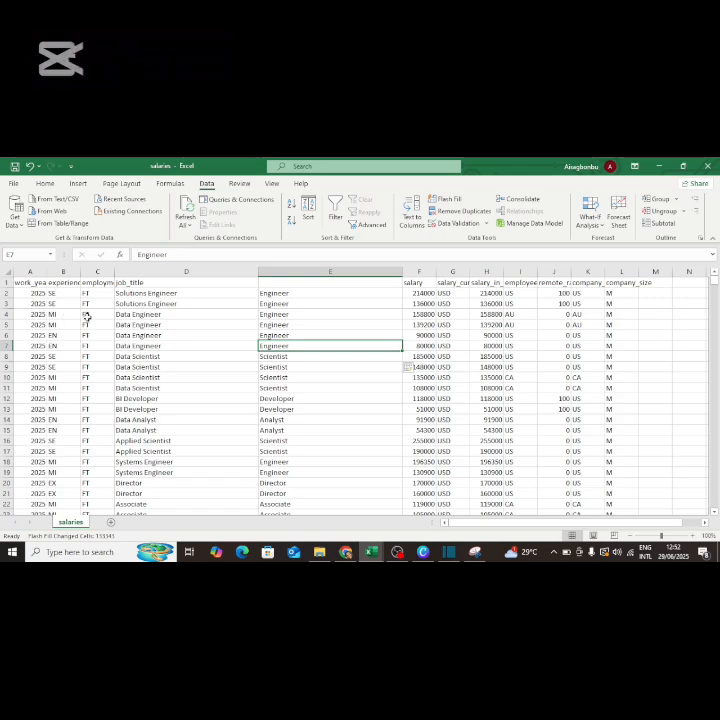
left_click(157, 270)
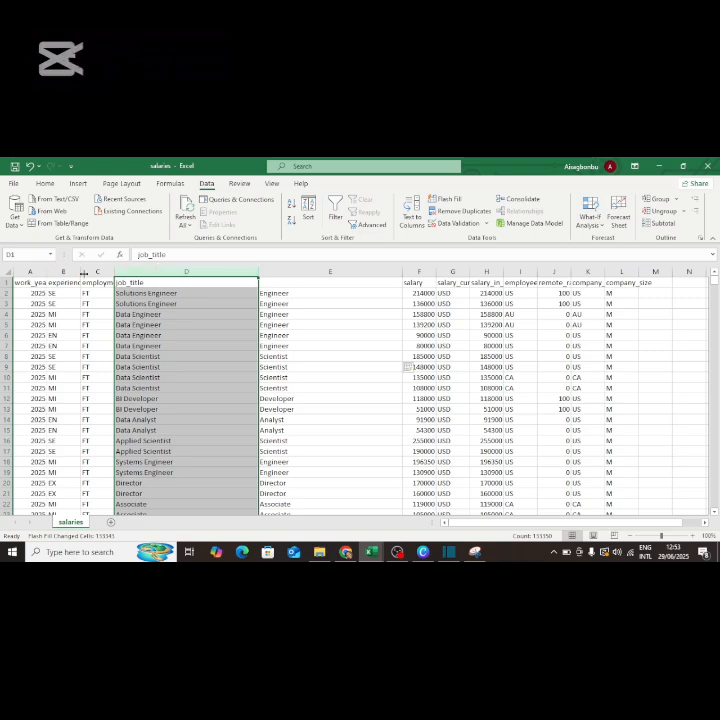
Insert a blank column D before job_title and select its first data cell.
left_click(685, 270)
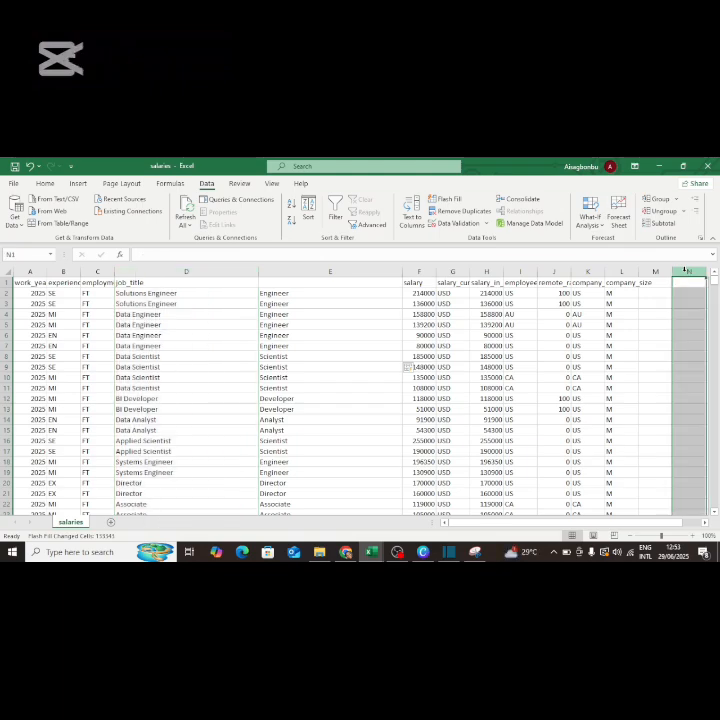
left_click(183, 271)
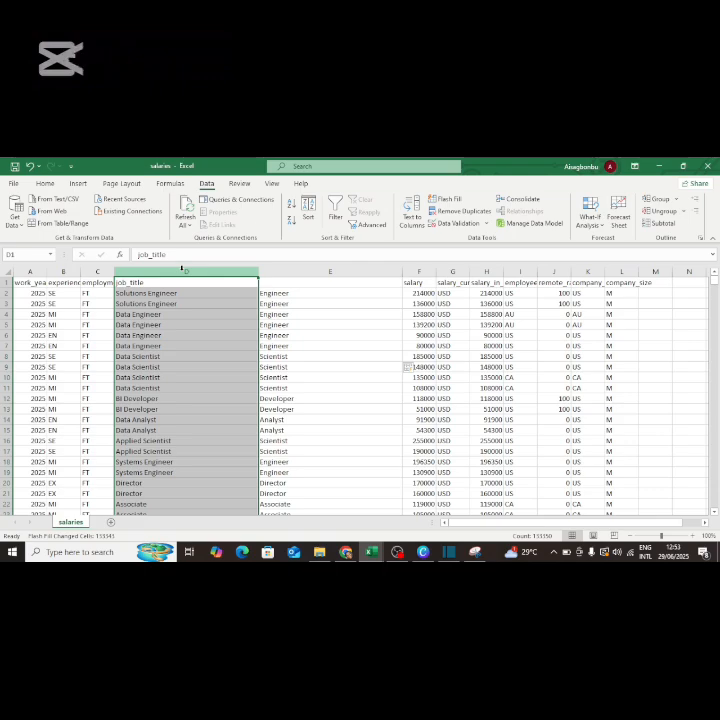
right_click(183, 270)
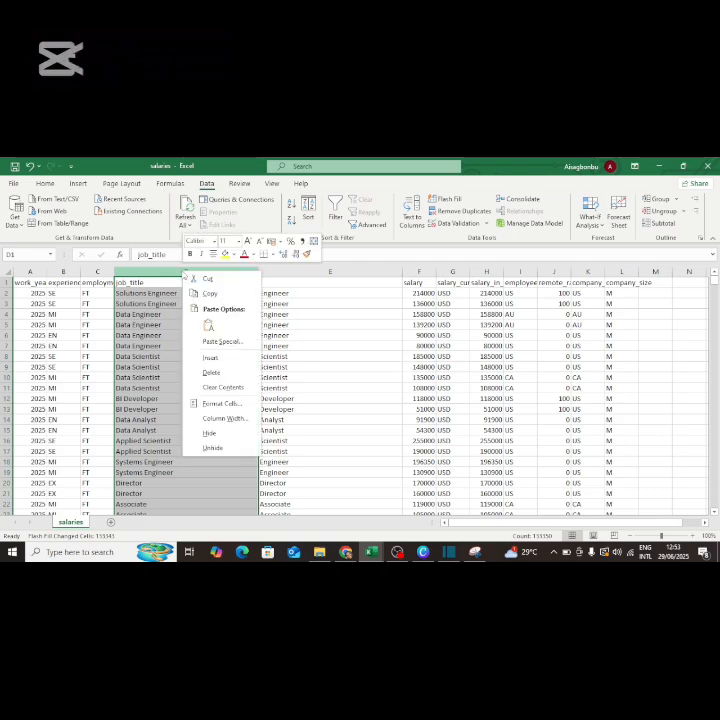
left_click(206, 356)
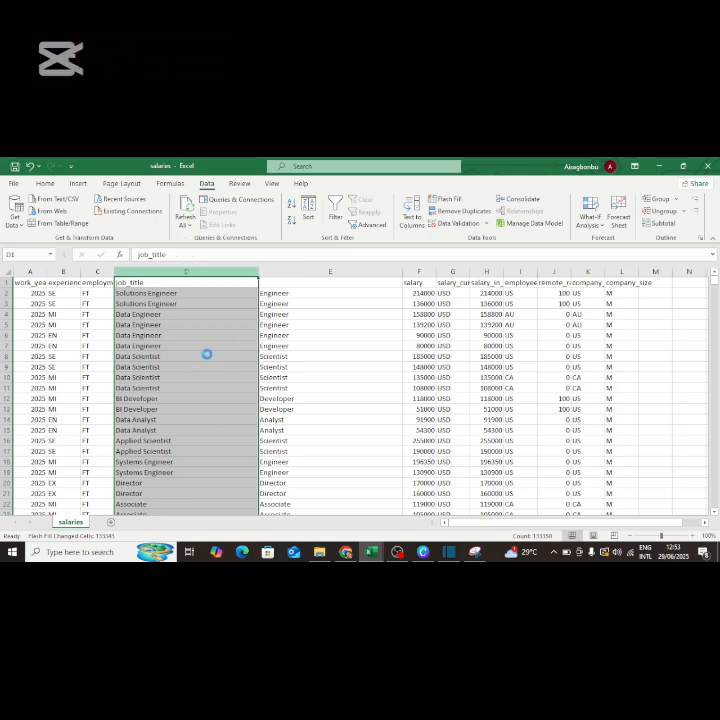
left_click(130, 296)
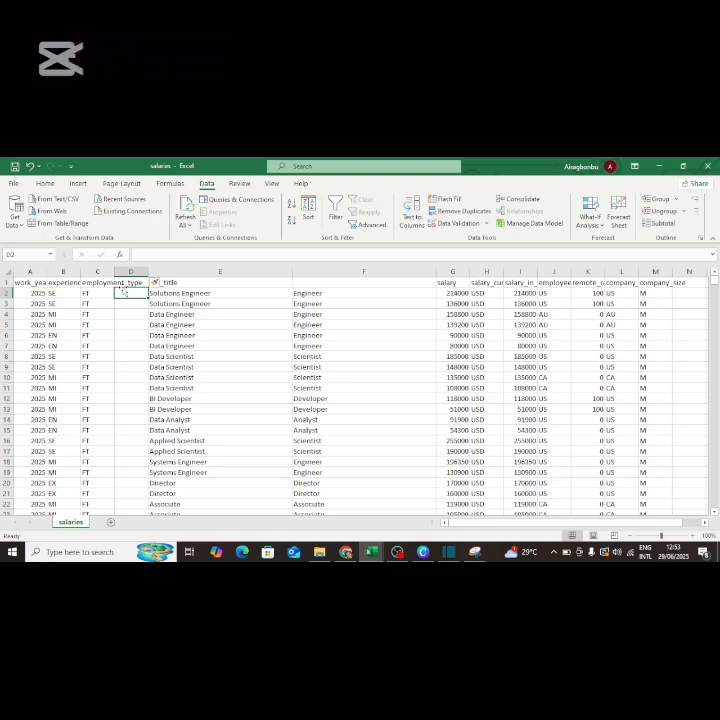
Enter codes 'seft' in D2–D3 and 'mift' in D4, accept the Flash Fill, and select column D.
type("SE")
key("BackSpace")
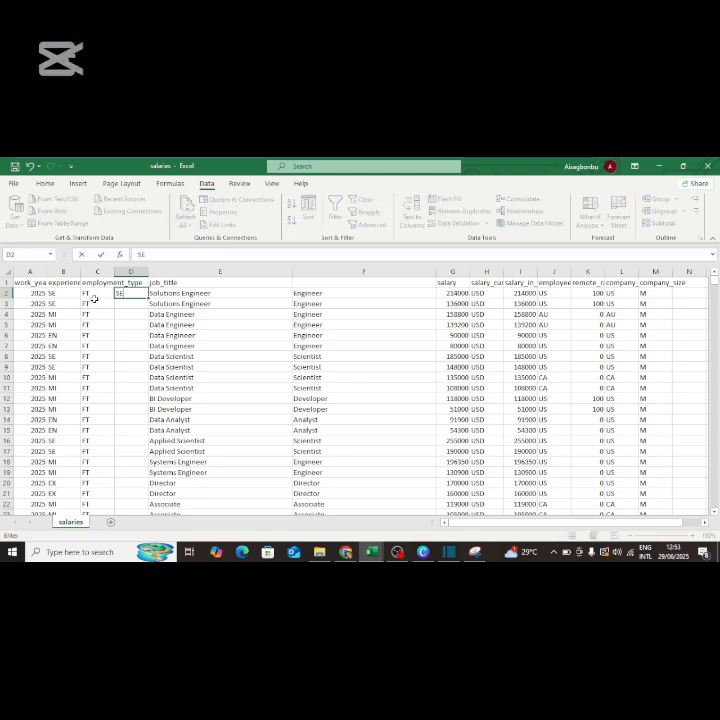
type("EF")
key("BackSpace")
key("BackSpace")
key("BackSpace")
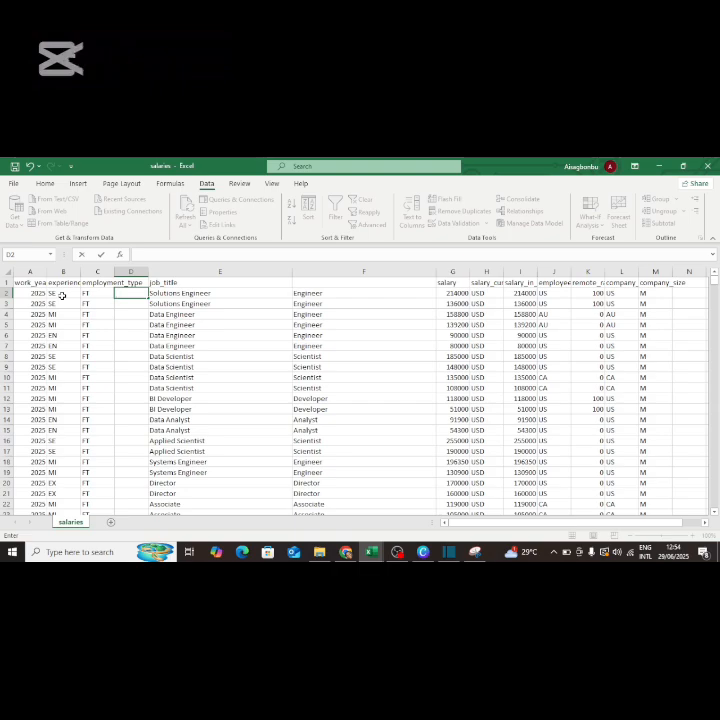
type("seft5")
key("BackSpace")
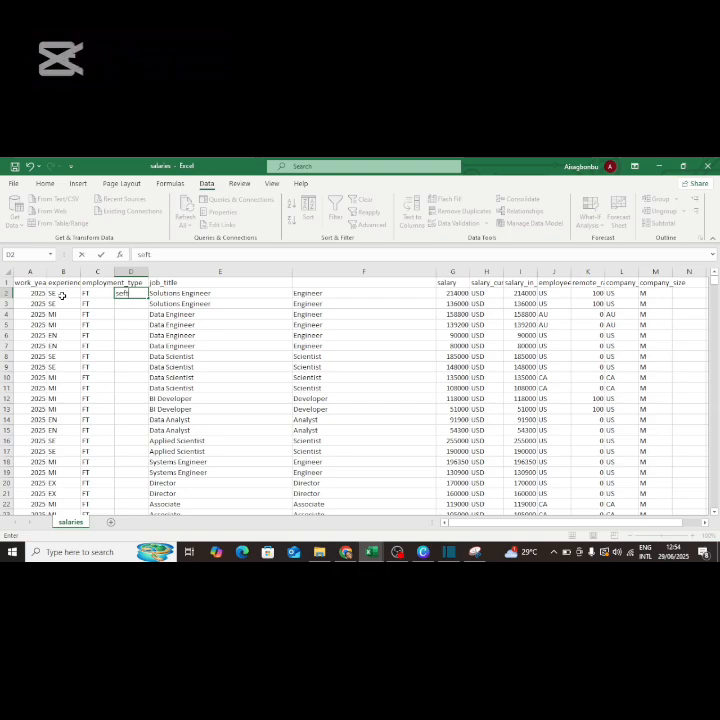
left_click(127, 304)
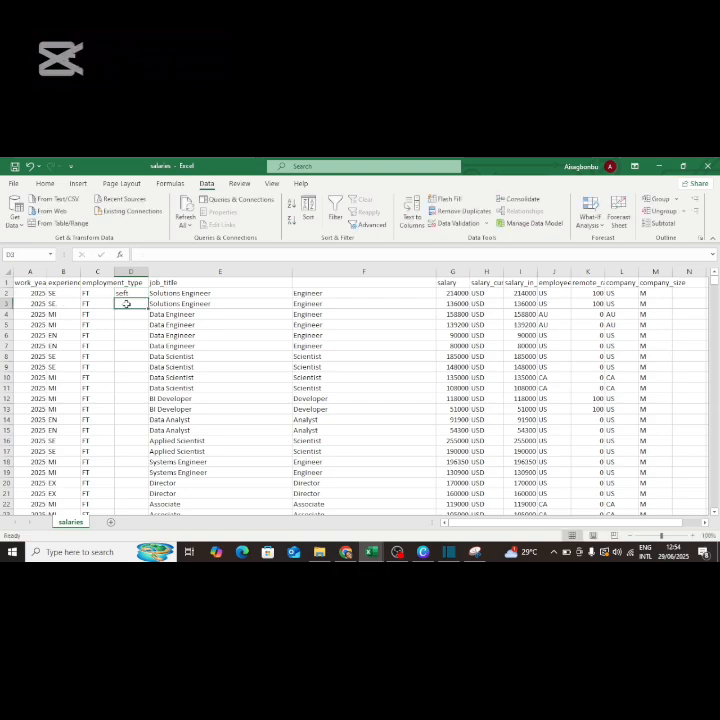
type("seft")
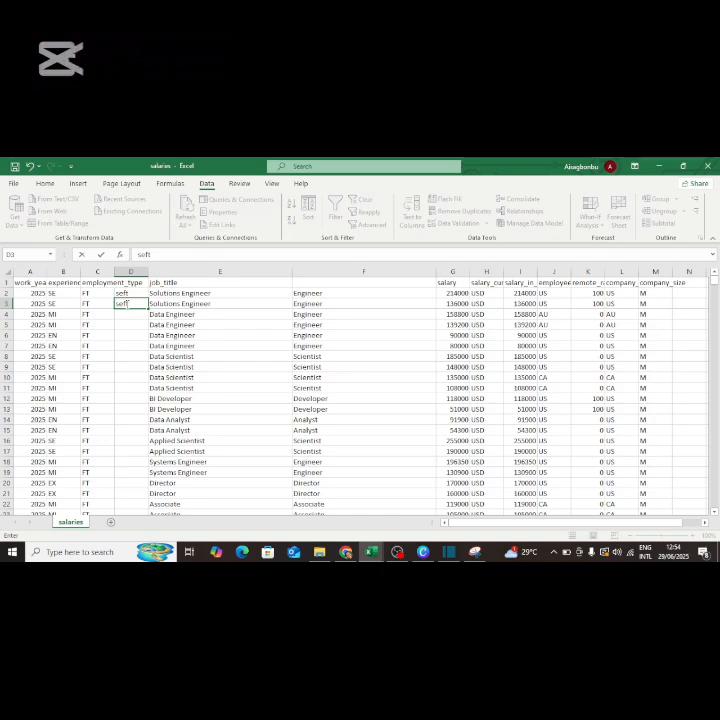
left_click(129, 313)
type("mift")
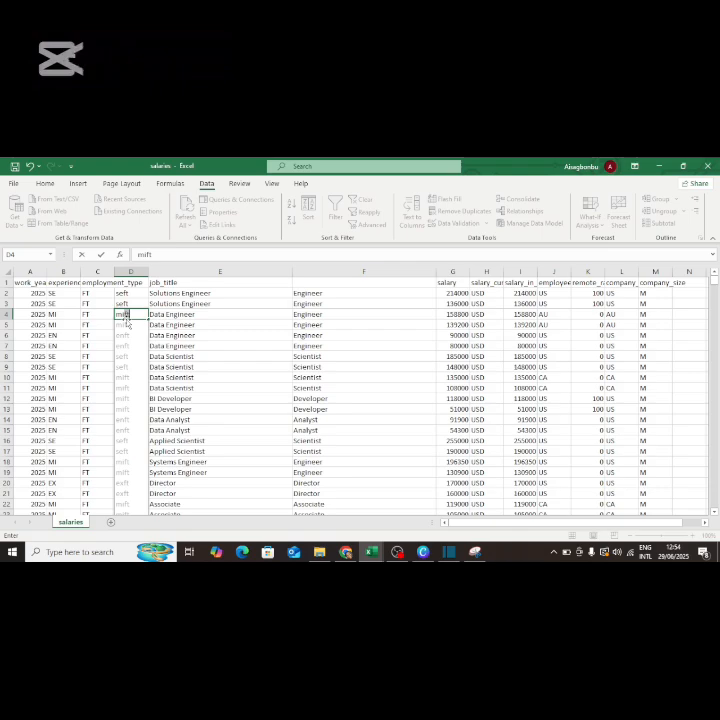
key("Return")
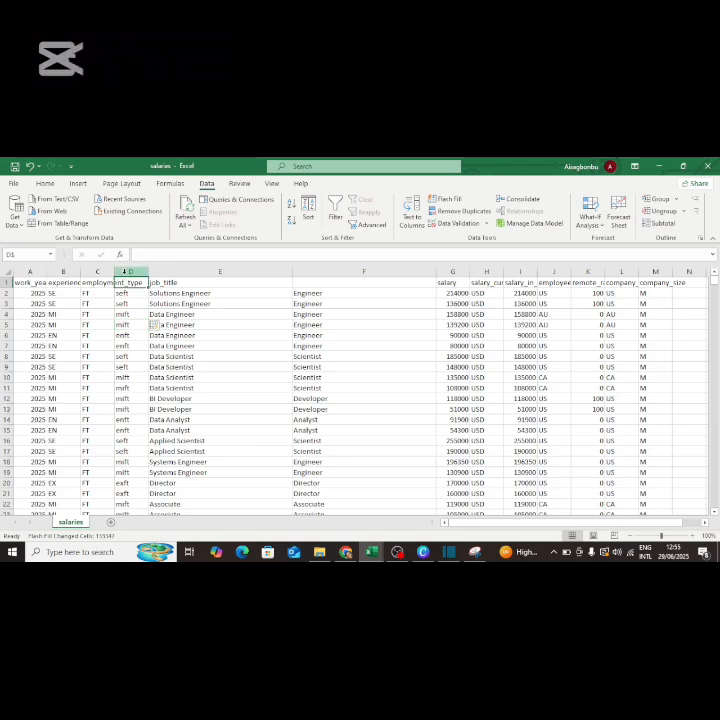
left_click(124, 271)
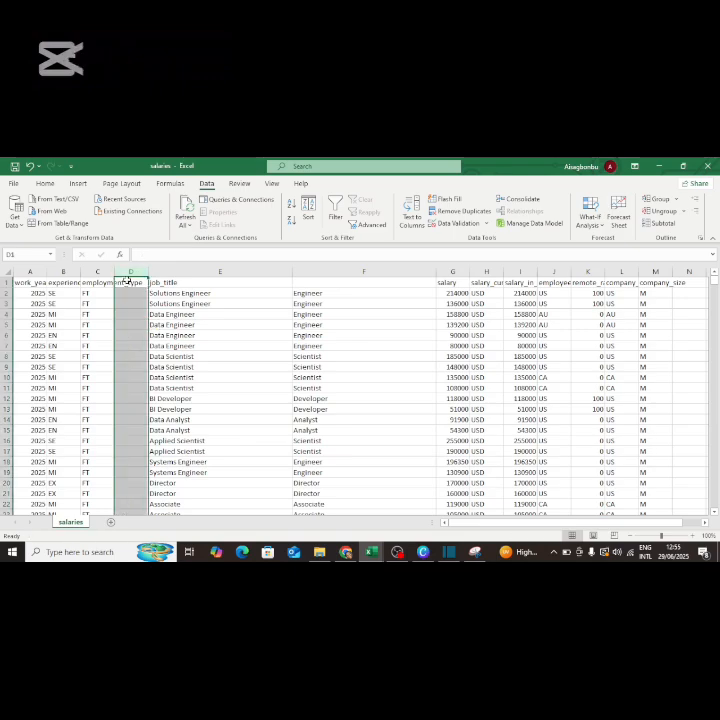
Clear column D and enter SEFT, SEFT, MIFT so Flash Fill uppercases all codes.
key("Delete")
left_click(128, 291)
type("SEFT")
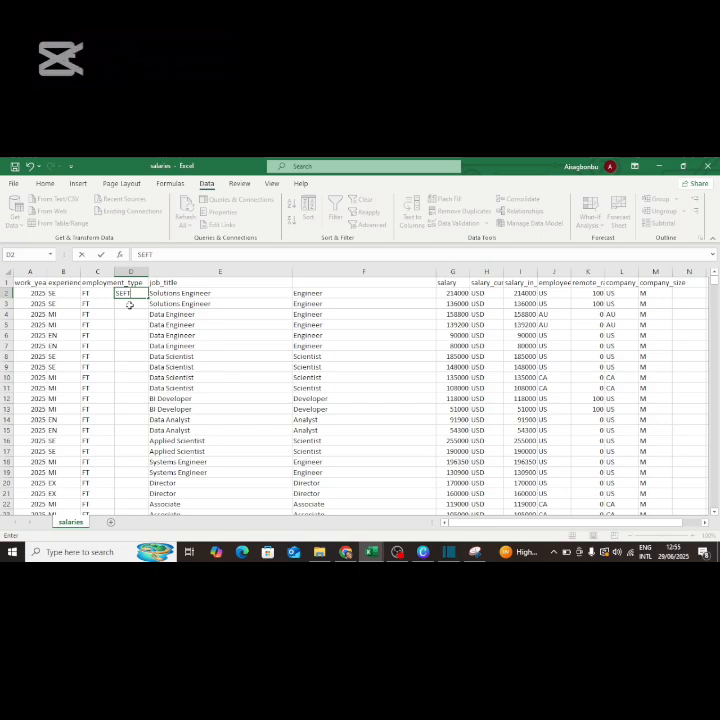
key("Return")
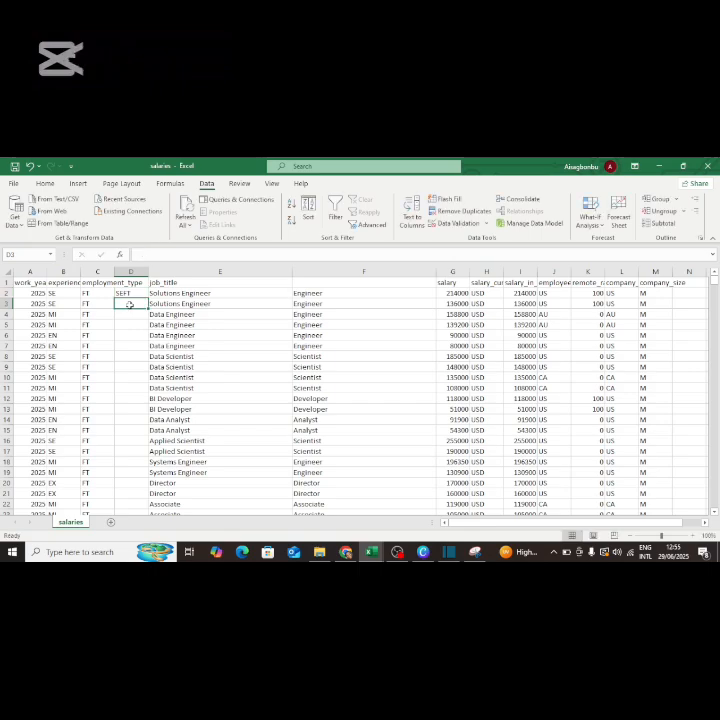
type("SEFT")
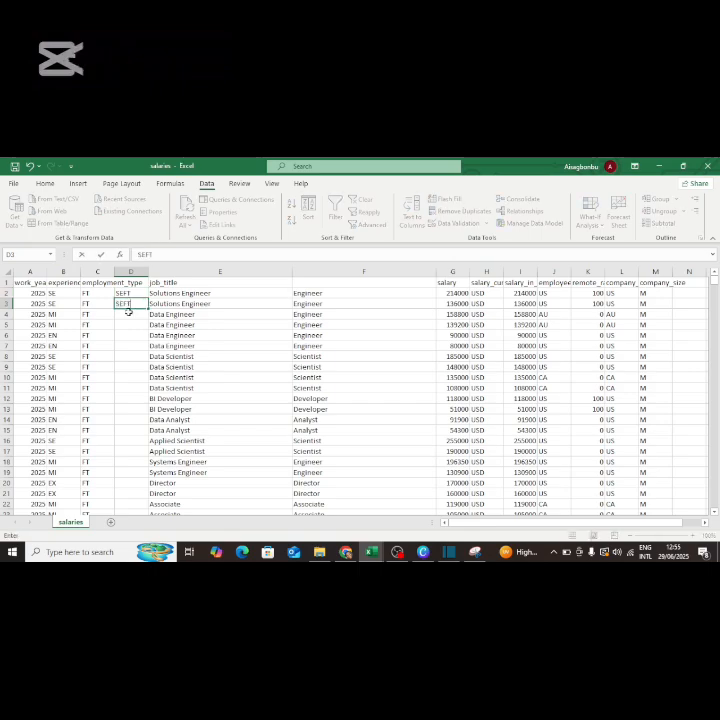
key("Return")
type("MIFT")
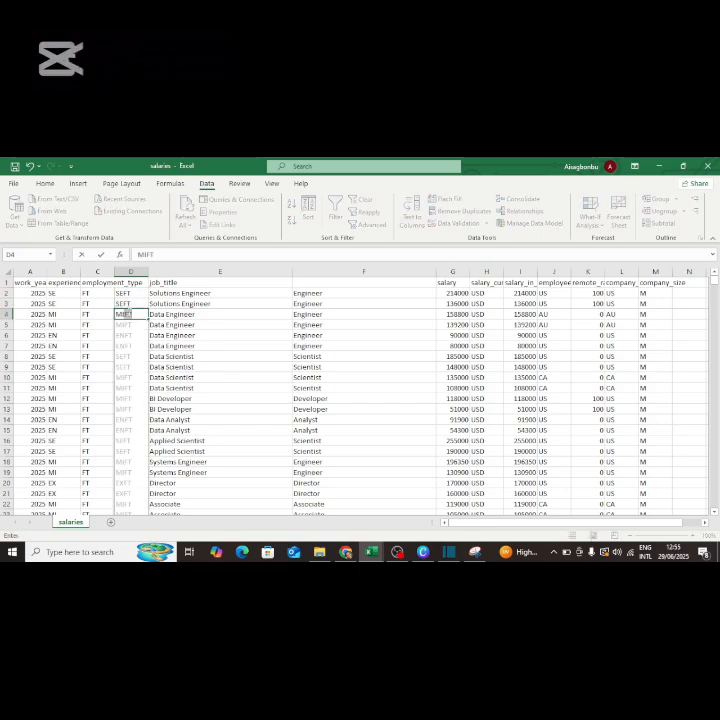
key("Return")
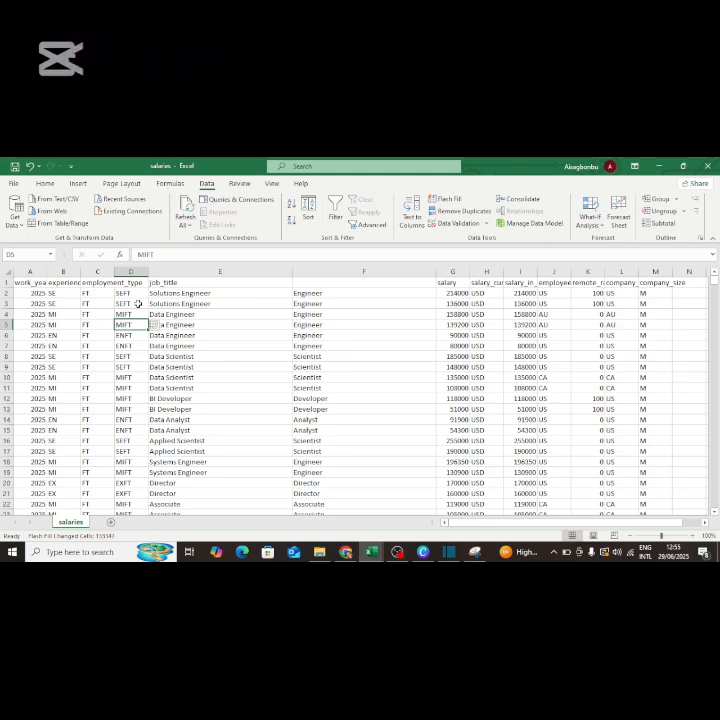
left_click(279, 321)
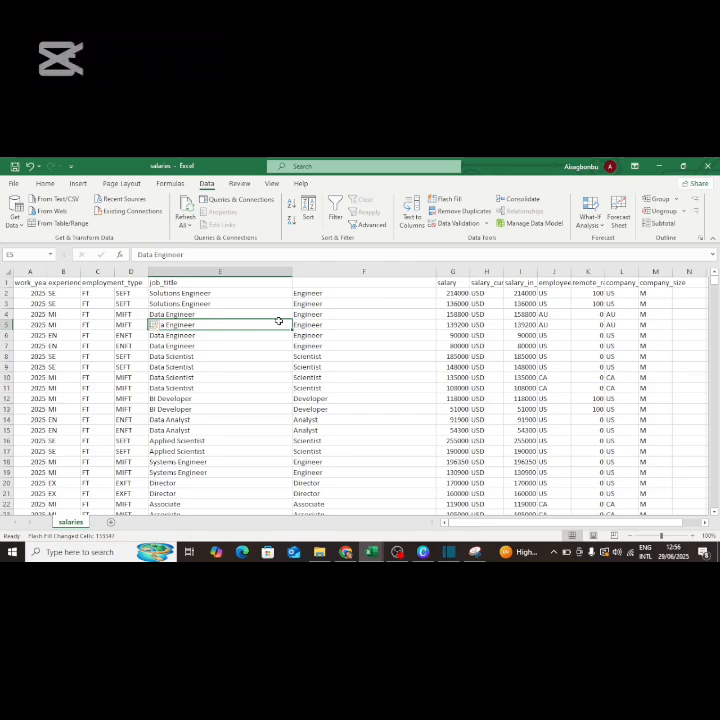
left_click(372, 301)
key("ctrl+shift+Down")
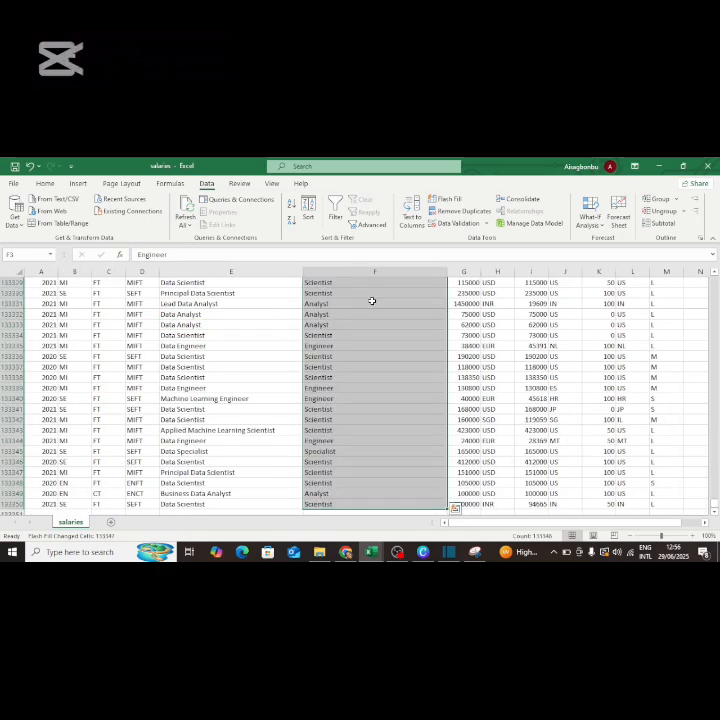
key("ctrl+q")
left_click(391, 357)
key("ctrl+shift+Up")
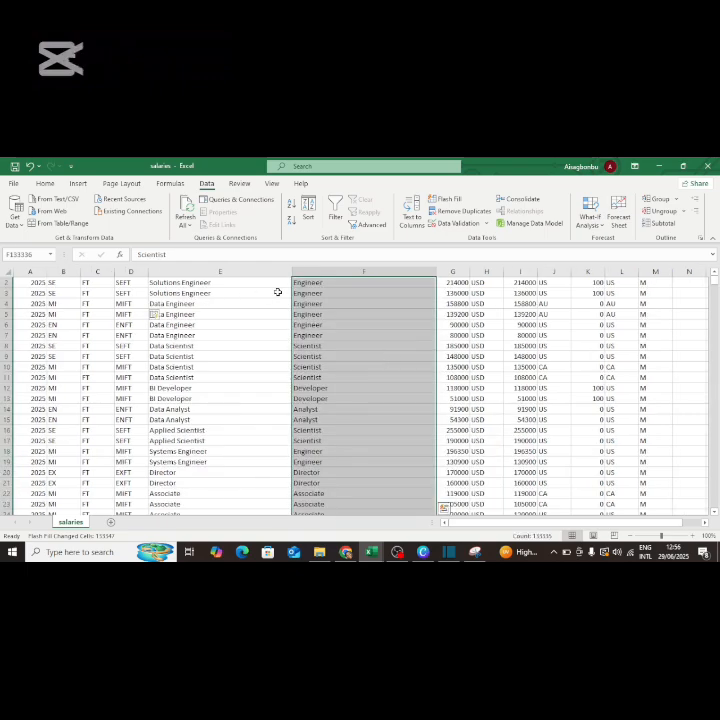
left_click(305, 283)
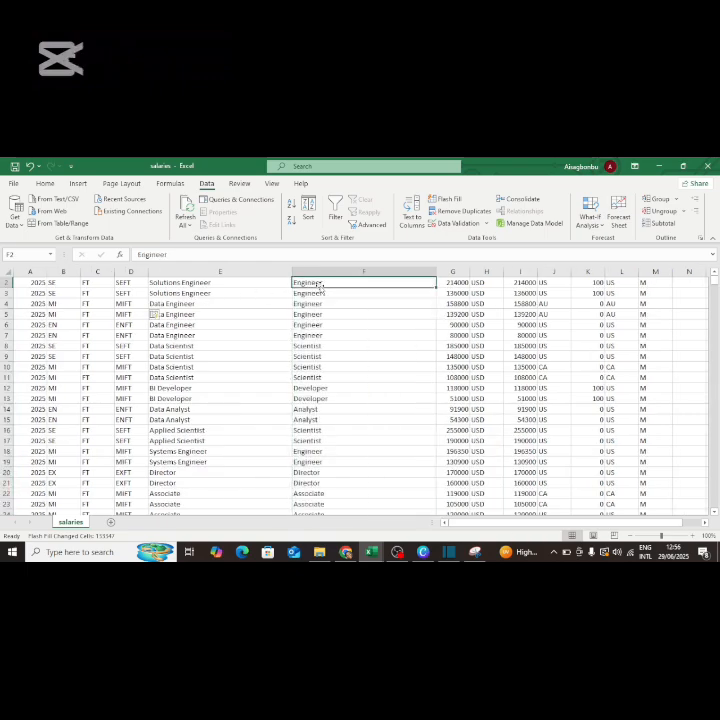
left_click(187, 284)
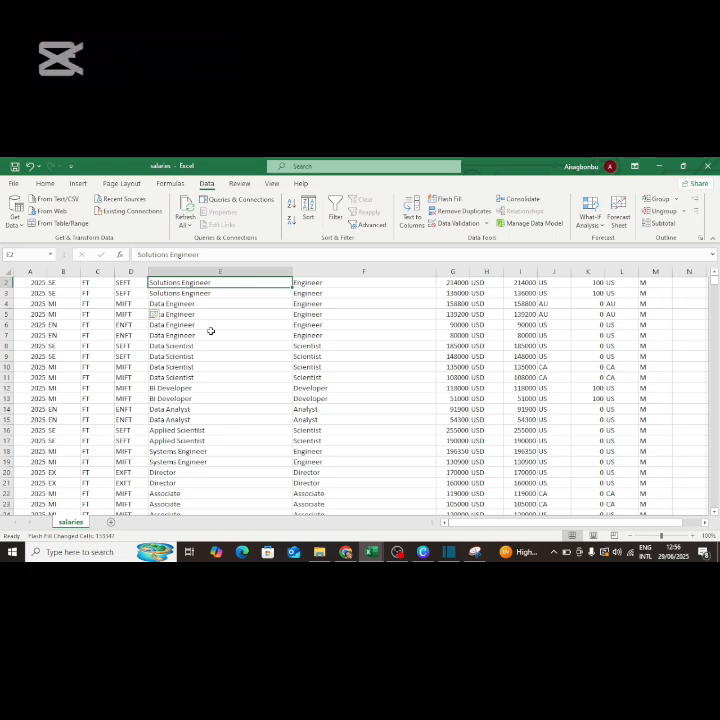
left_click(308, 283)
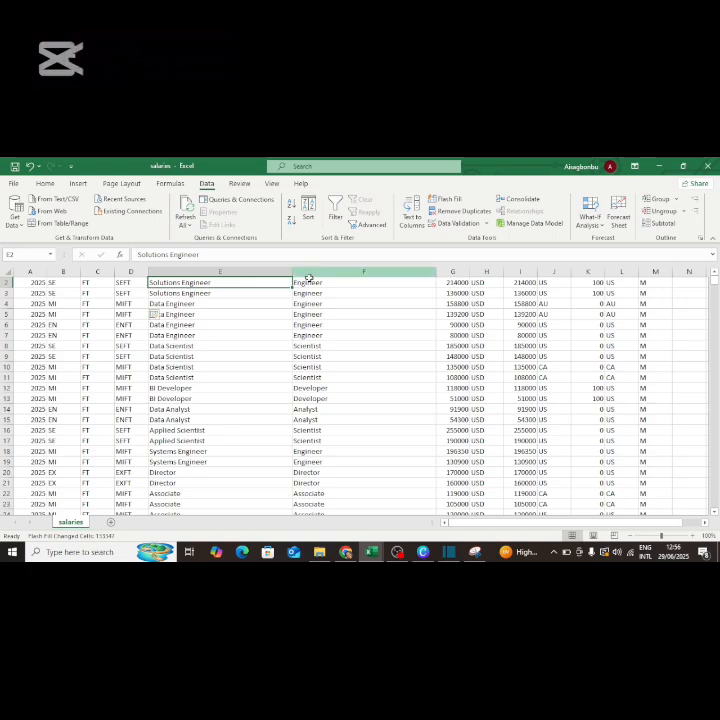
key("ctrl+shift+Down")
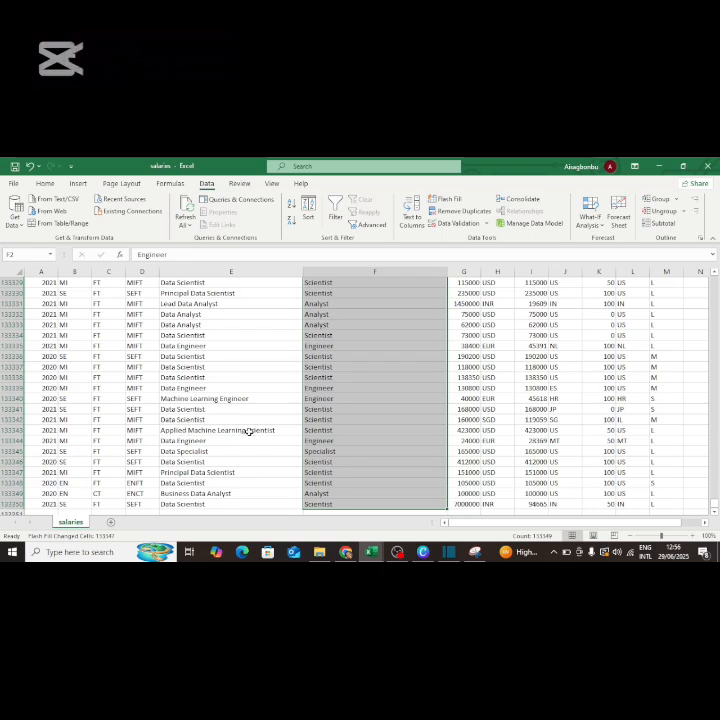
left_click(340, 431)
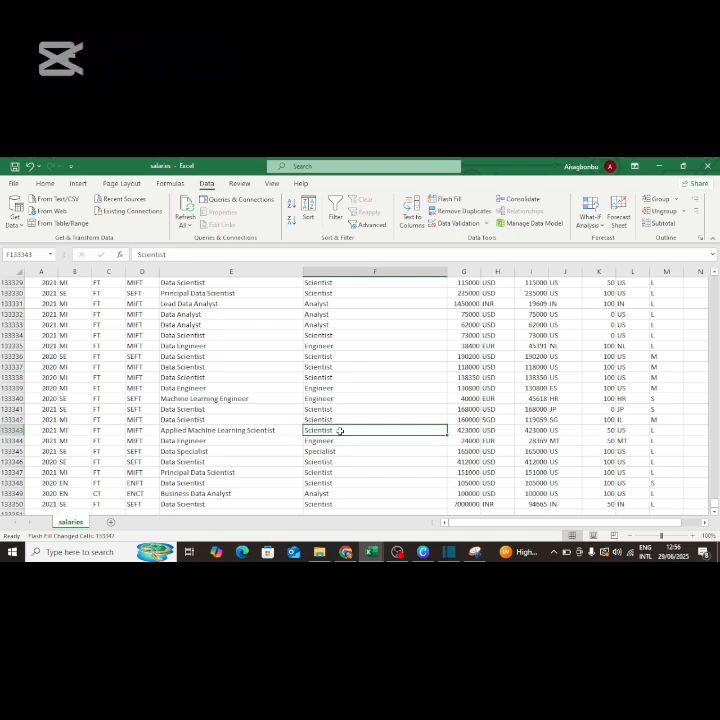
left_click(195, 432)
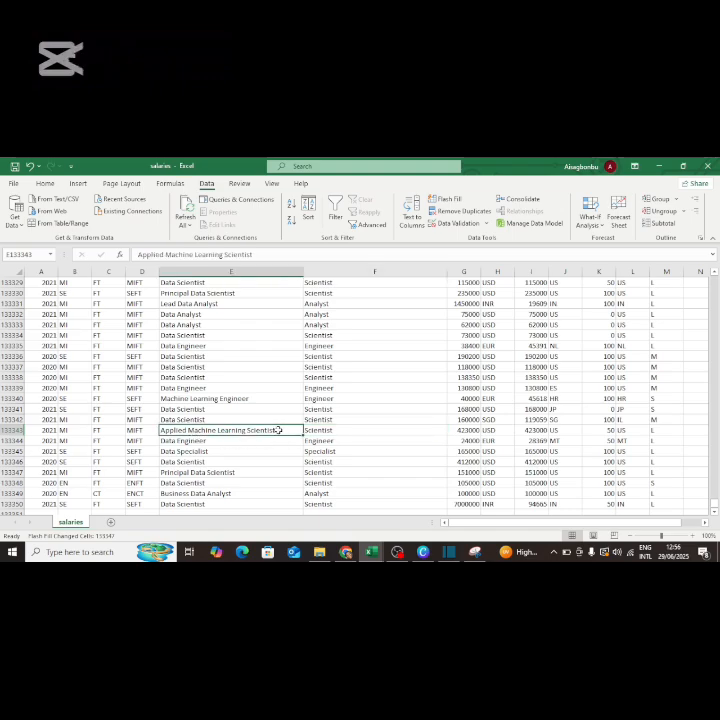
left_click(327, 430)
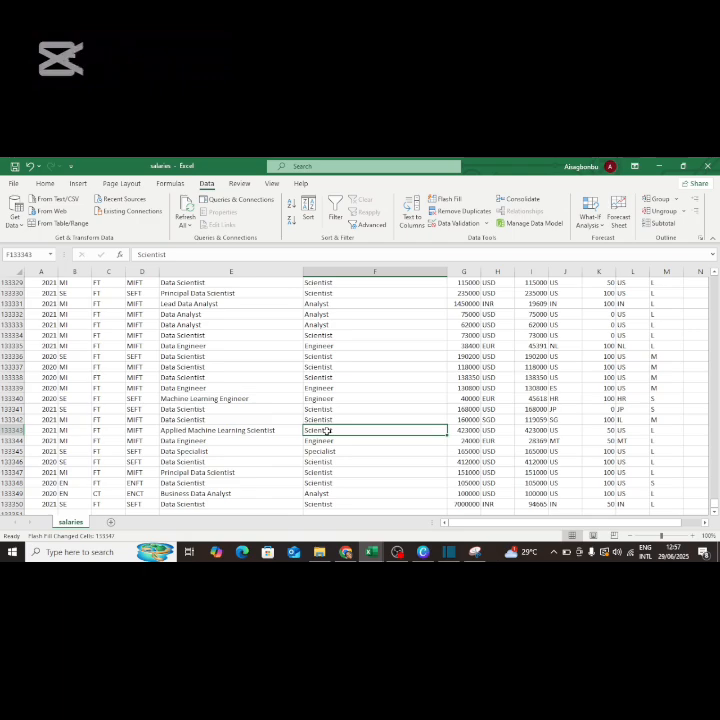
key("ctrl+shift+Up")
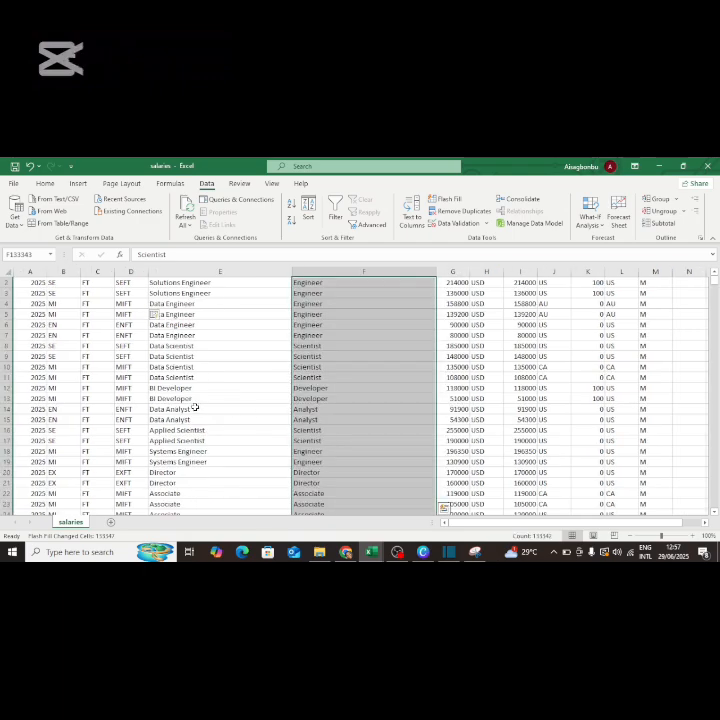
Insert an empty column E before the job-title column.
left_click(176, 270)
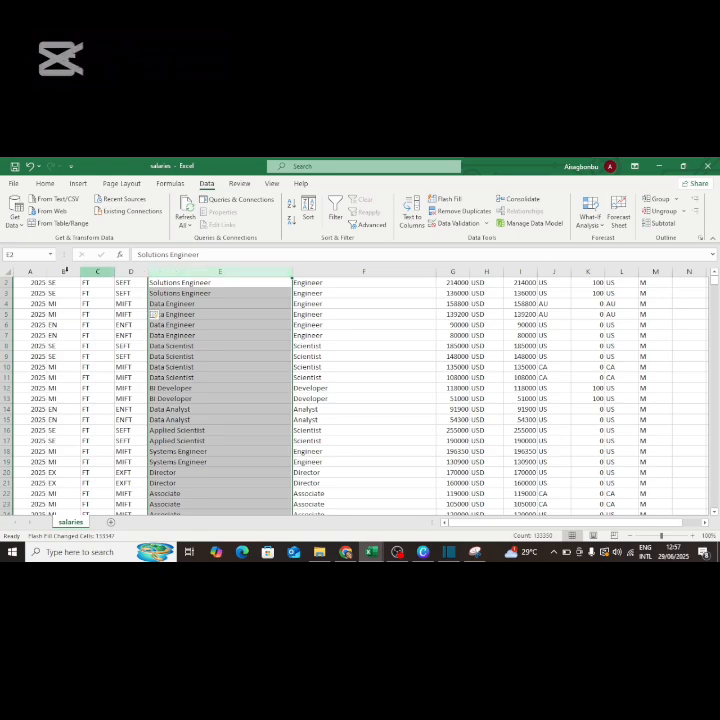
left_click(123, 303)
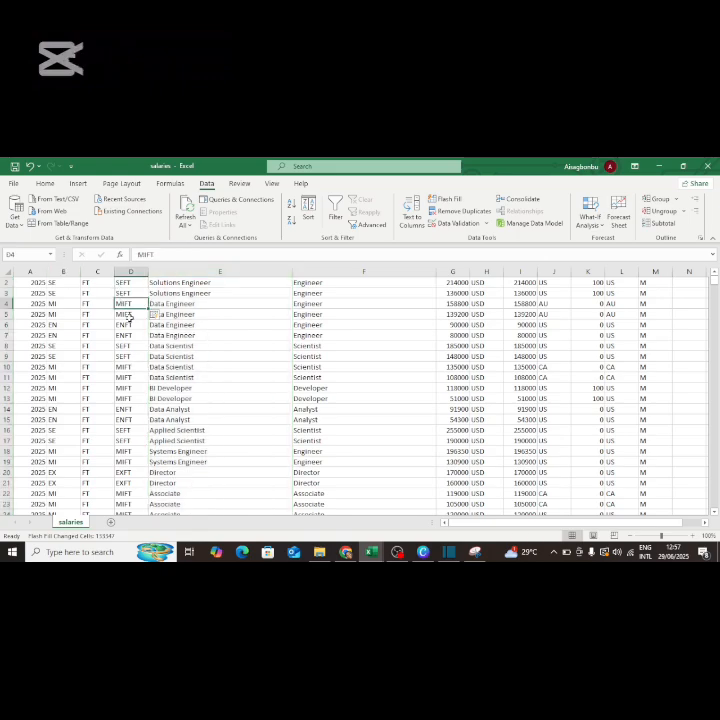
left_click(125, 271)
left_click(177, 271)
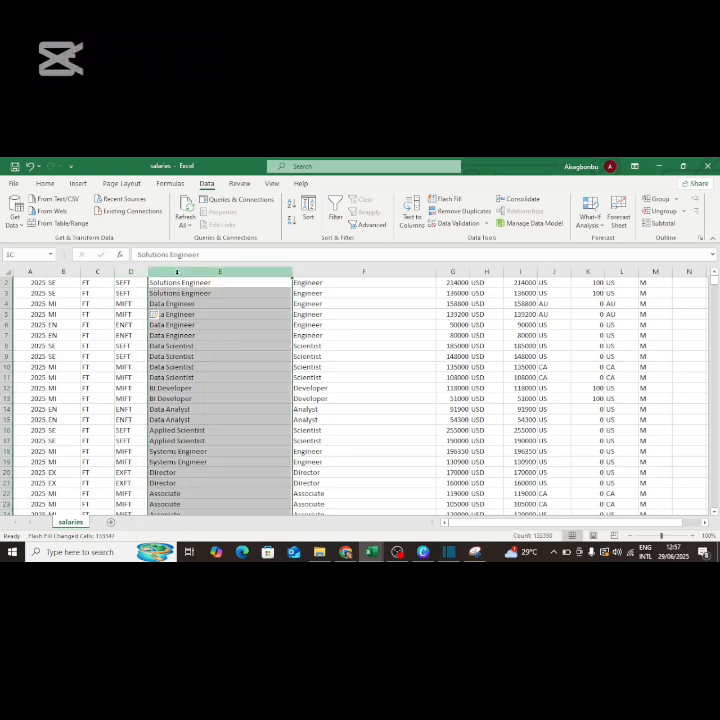
right_click(184, 271)
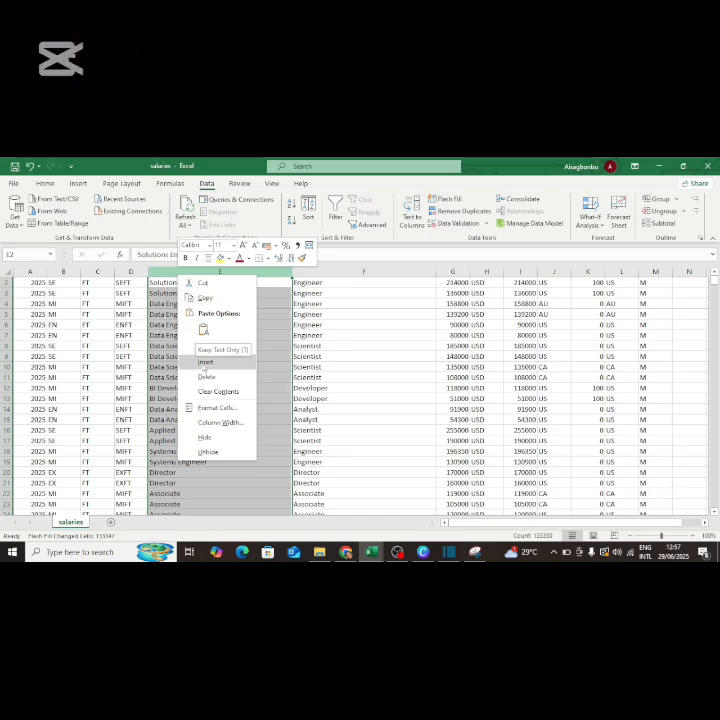
key("Escape")
key("ctrl+shift+plus")
left_click(149, 283)
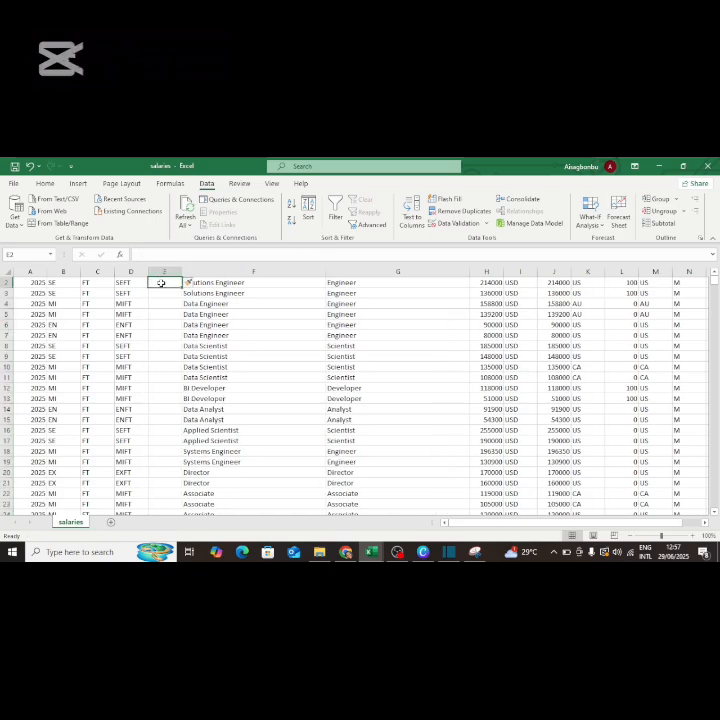
type("SWIFT")
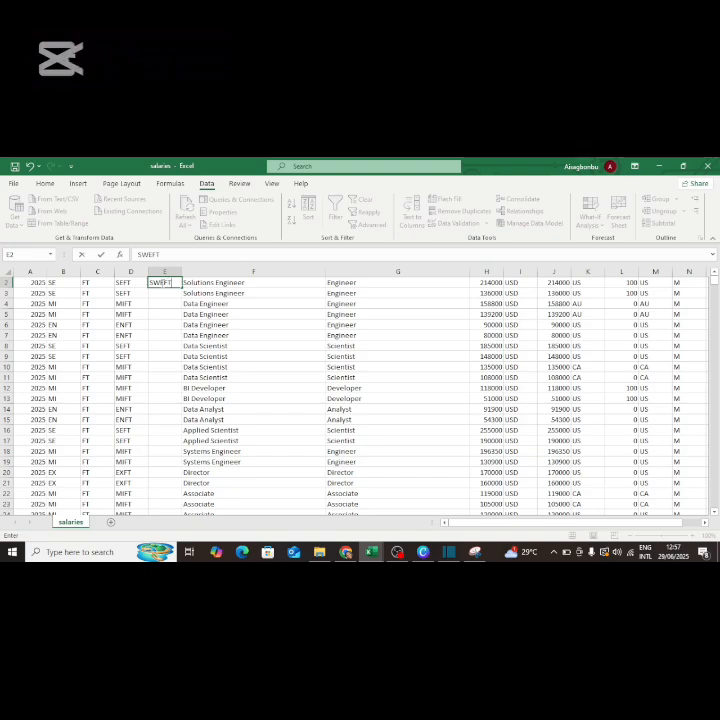
key("BackSpace")
key("BackSpace")
key("BackSpace")
key("BackSpace")
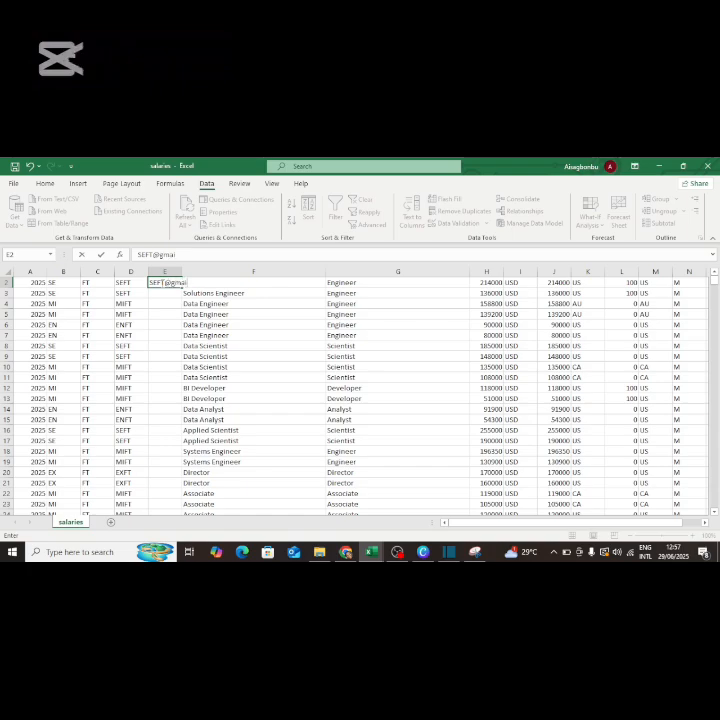
key("Return")
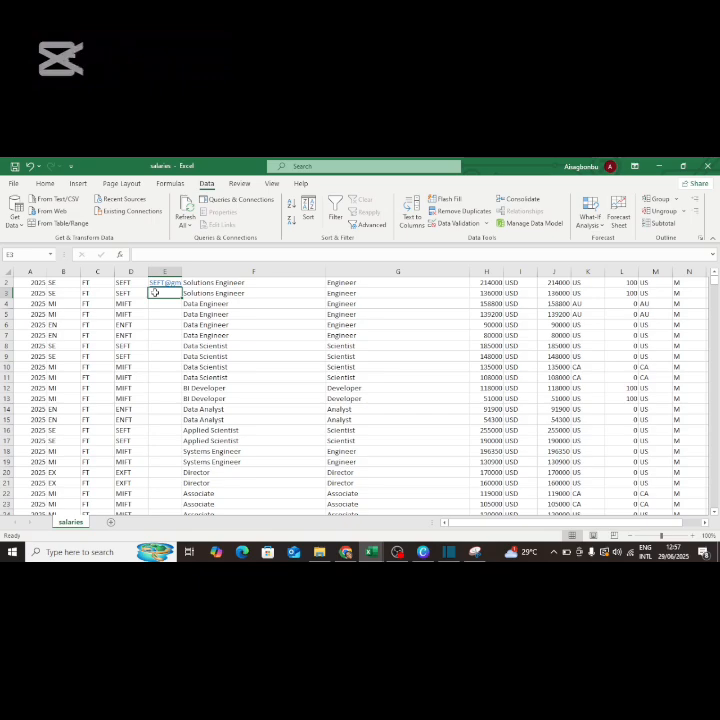
type("s")
key("BackSpace")
type("EFT")
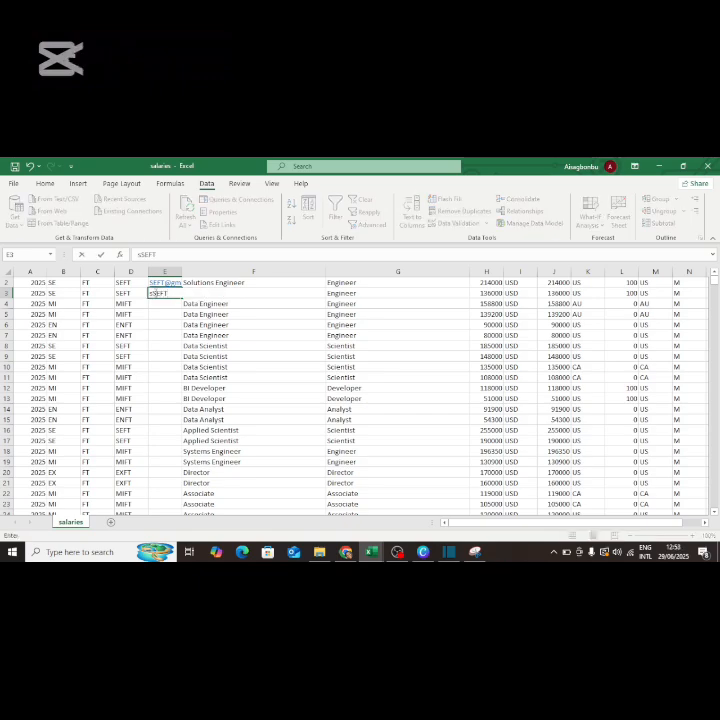
key("Left")
left_click(155, 292)
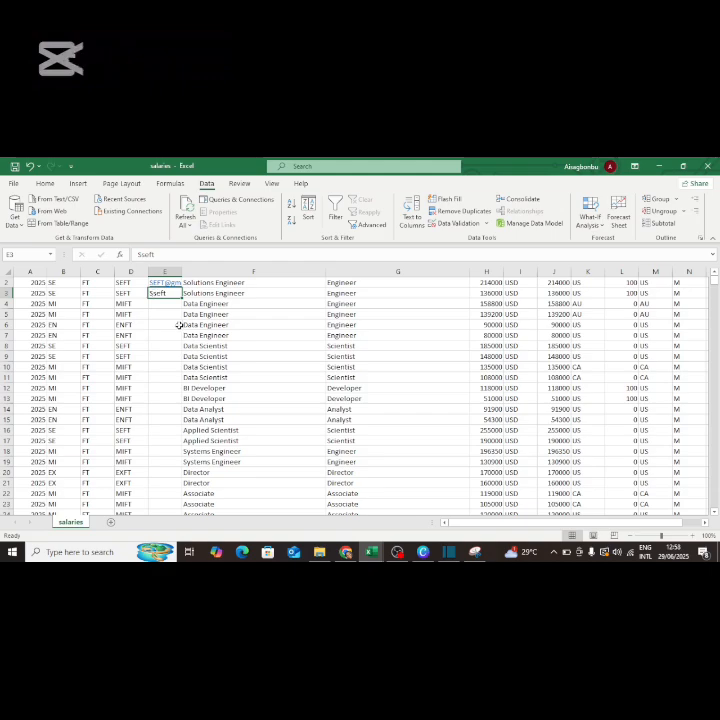
left_click(145, 254)
key("BackSpace")
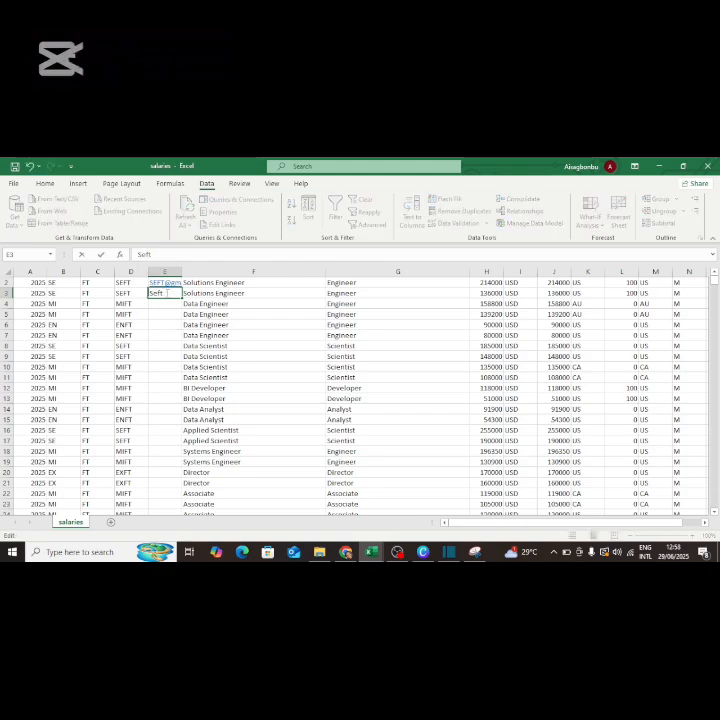
key("BackSpace")
key("BackSpace")
key("BackSpace")
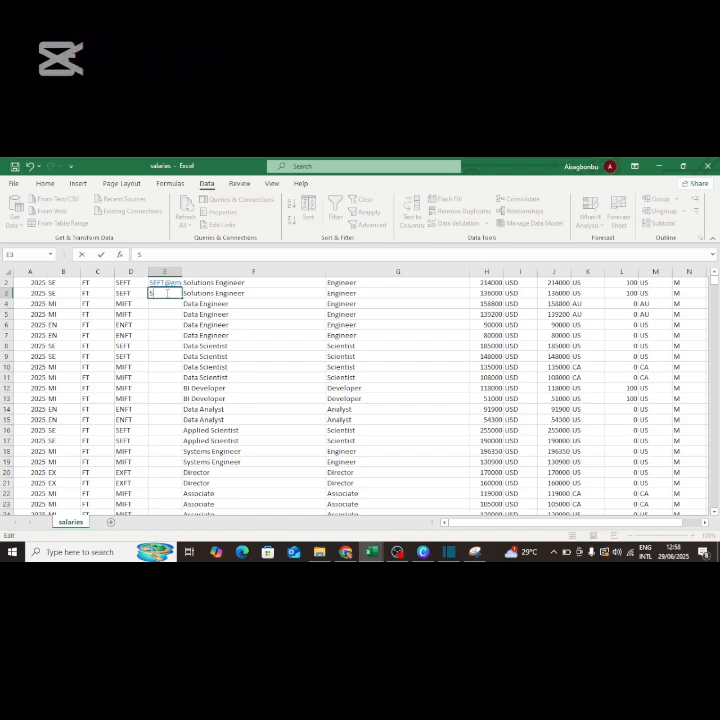
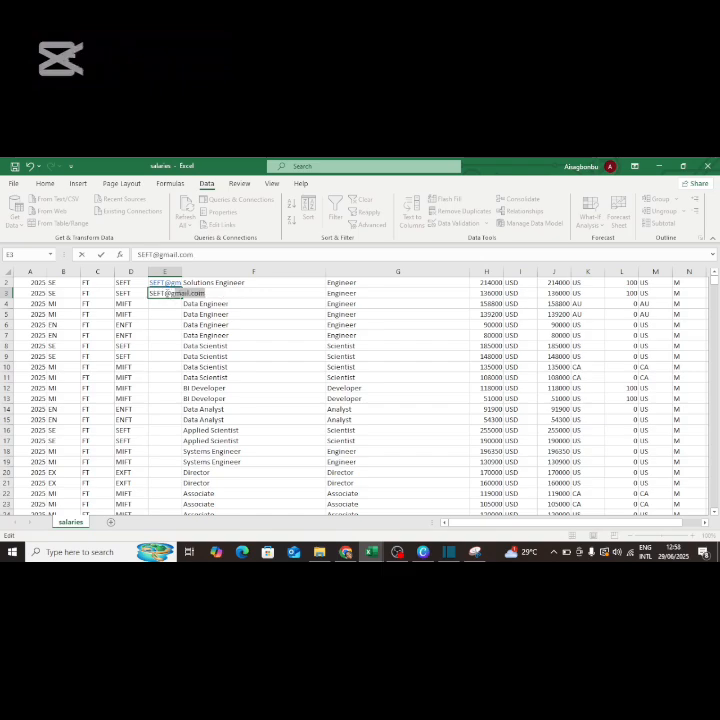
left_click(164, 303)
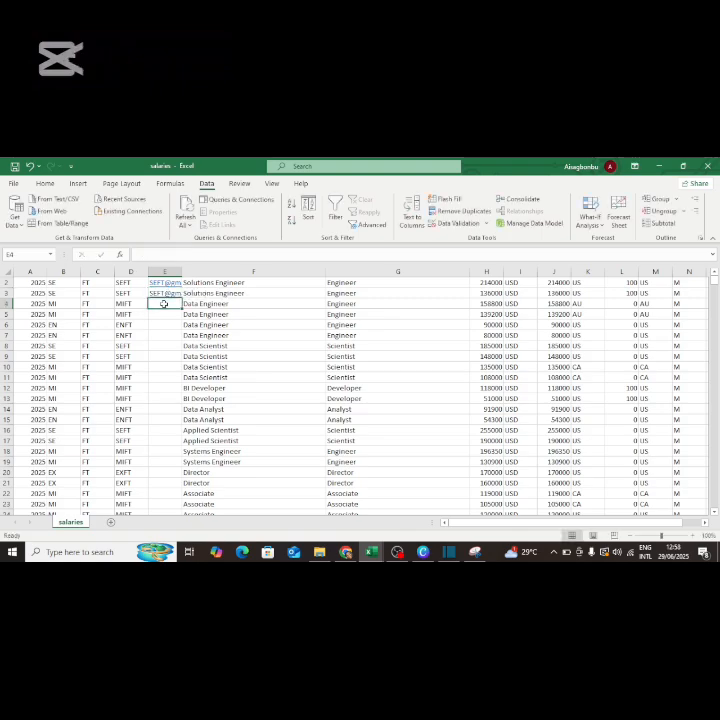
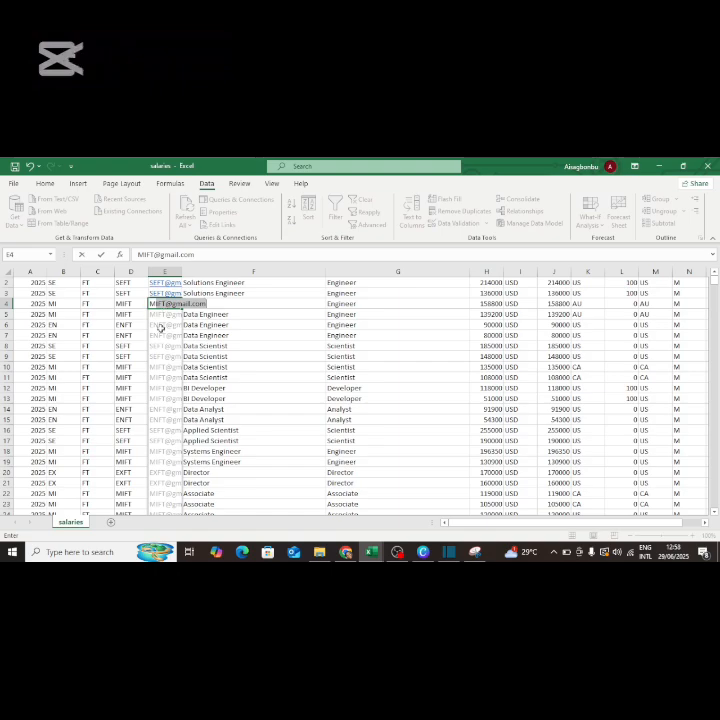
key("Return")
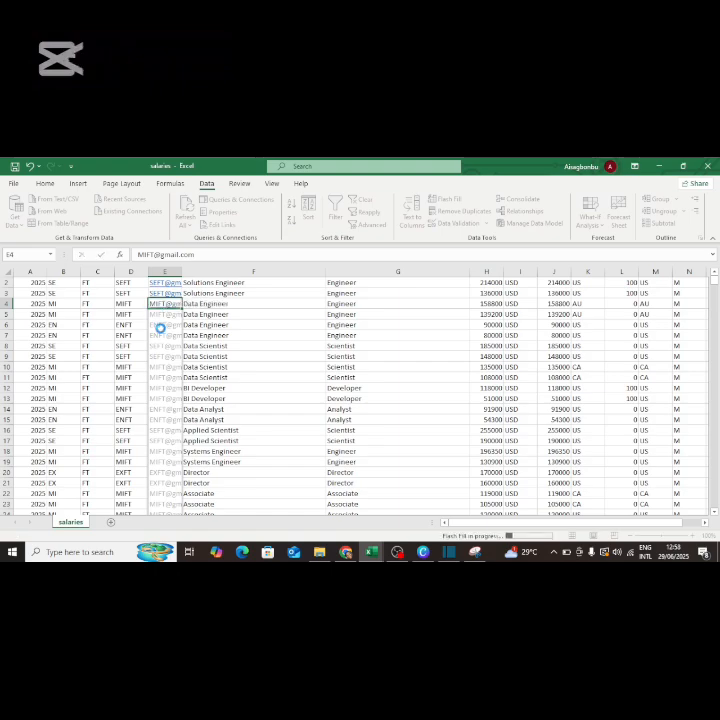